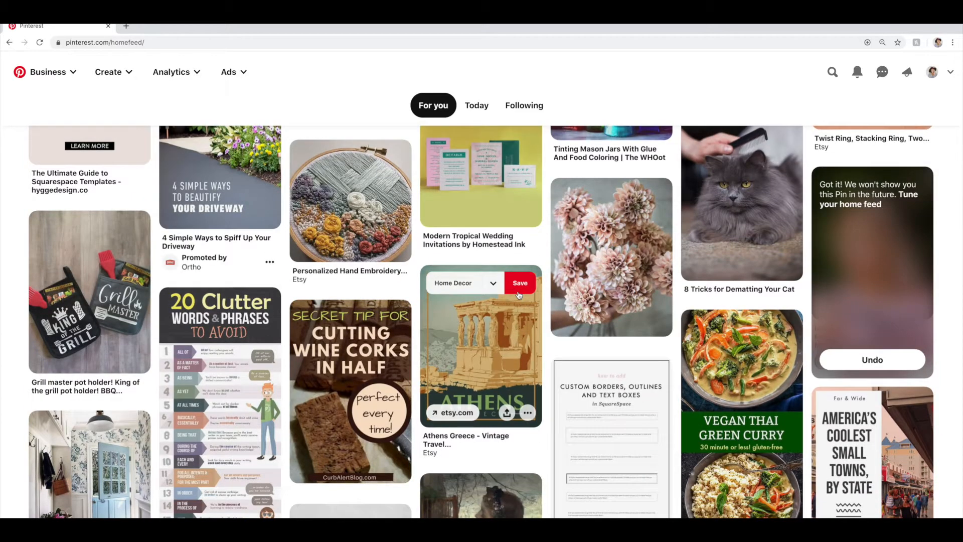
scroll(519, 295, up, 8)
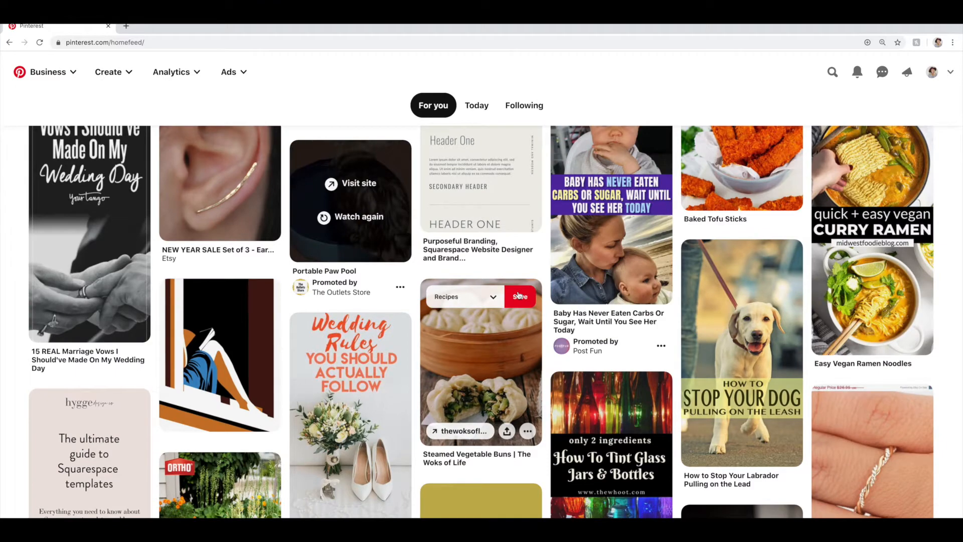
Look through the home feed and examine the images used on the pins
scroll(538, 296, up, 5)
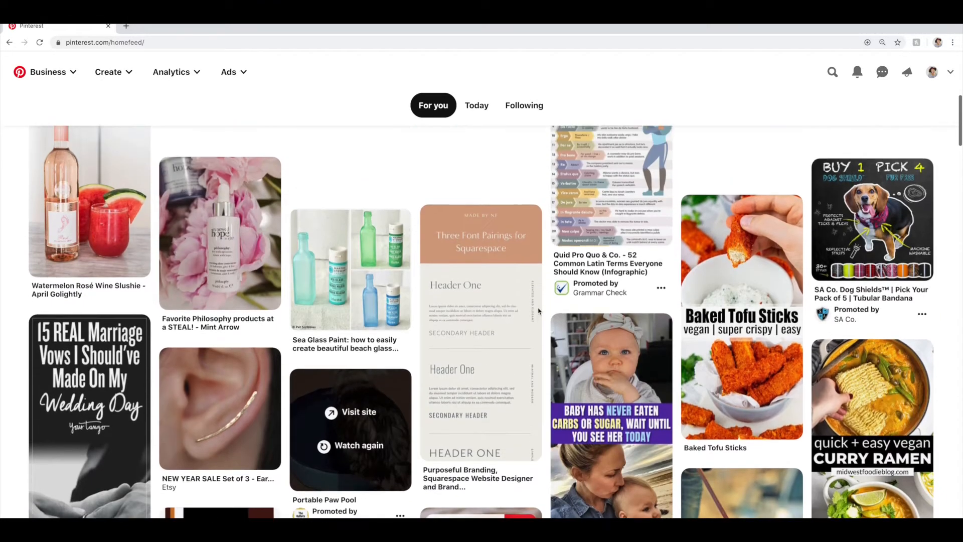
scroll(537, 311, up, 4)
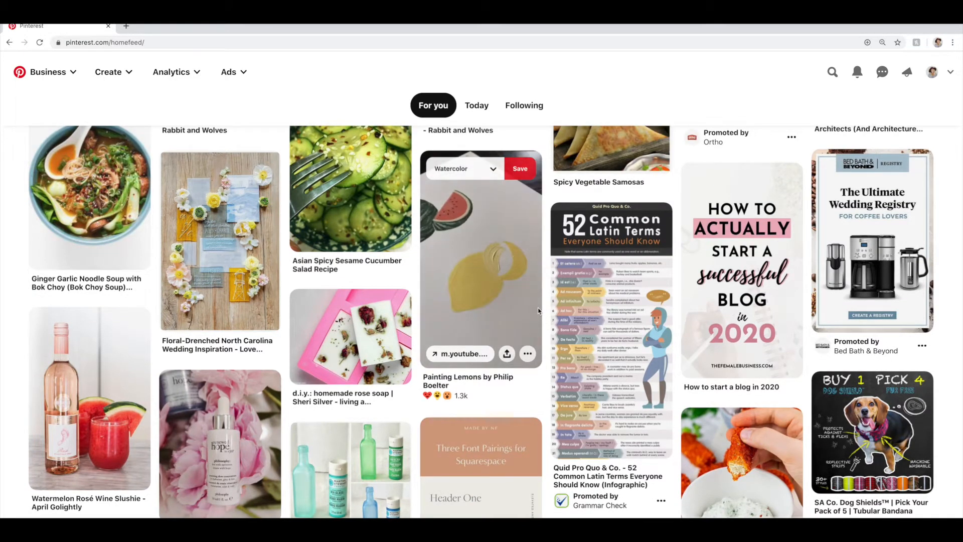
scroll(538, 310, up, 3)
scroll(538, 311, up, 1)
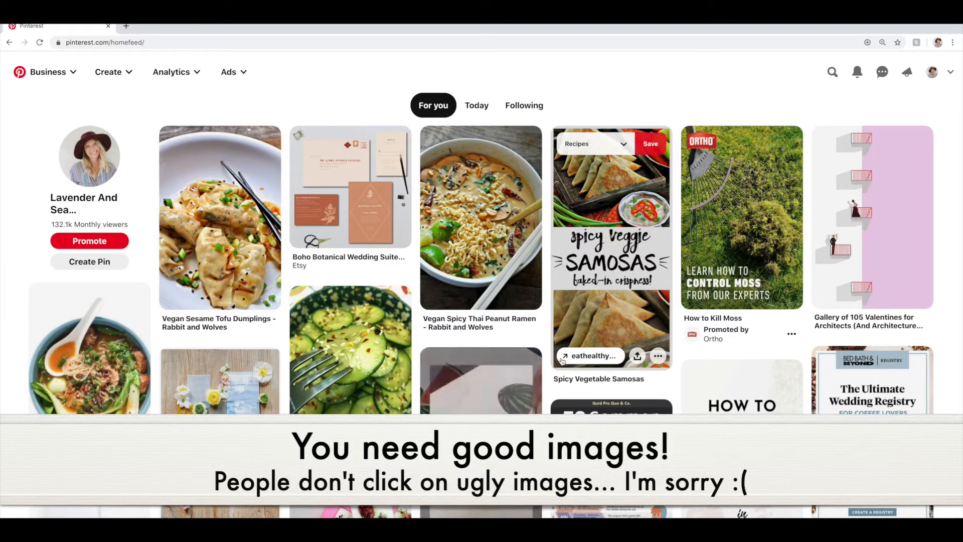
scroll(562, 362, down, 5)
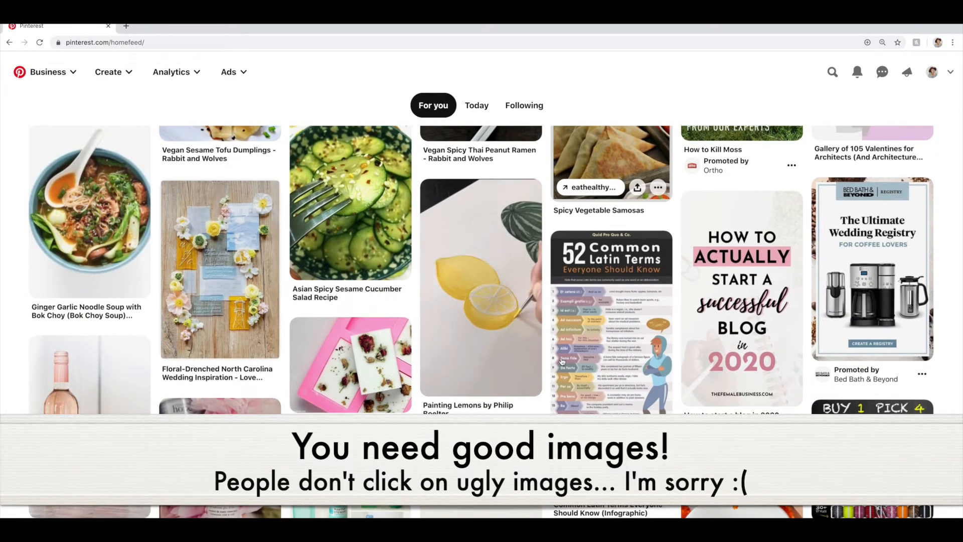
scroll(563, 361, down, 2)
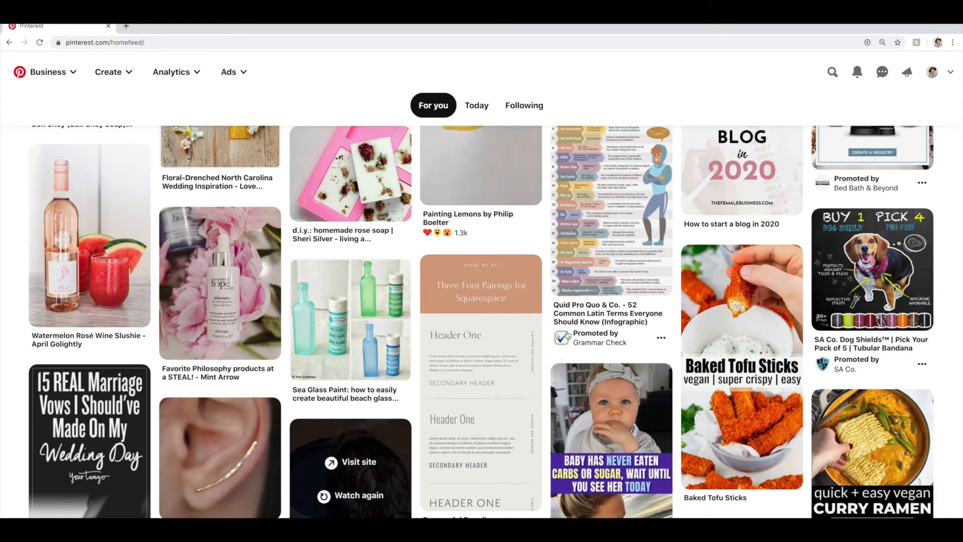
scroll(569, 329, up, 2)
scroll(569, 328, up, 3)
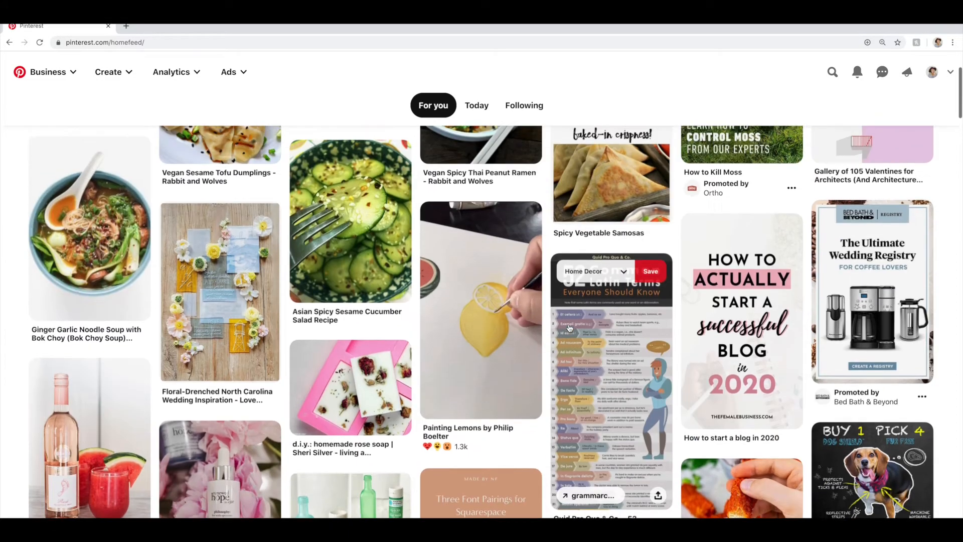
scroll(558, 329, up, 2)
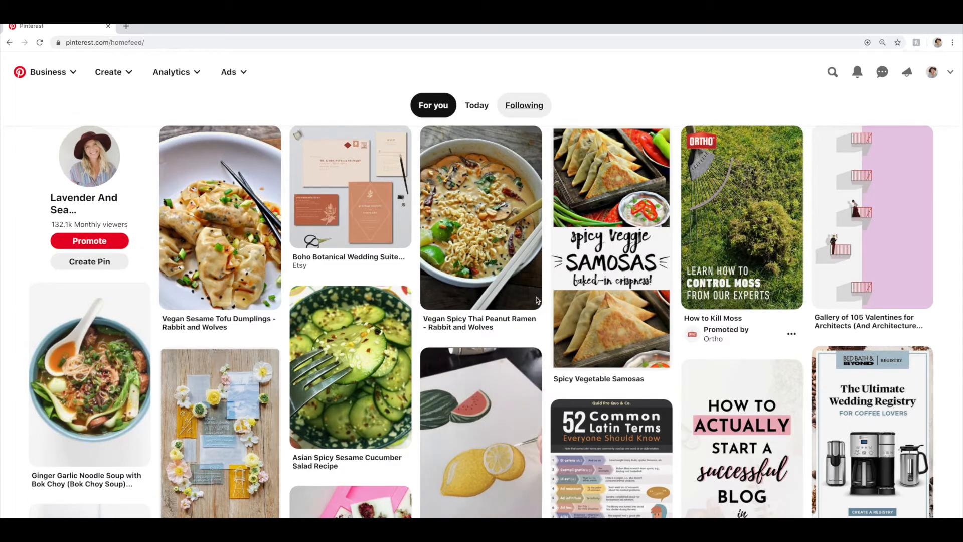
Compare the text overlays and fonts on the home feed's pins, including the blog, wedding and Squarespace ones, for readability
scroll(509, 299, down, 1)
mouse_move(523, 308)
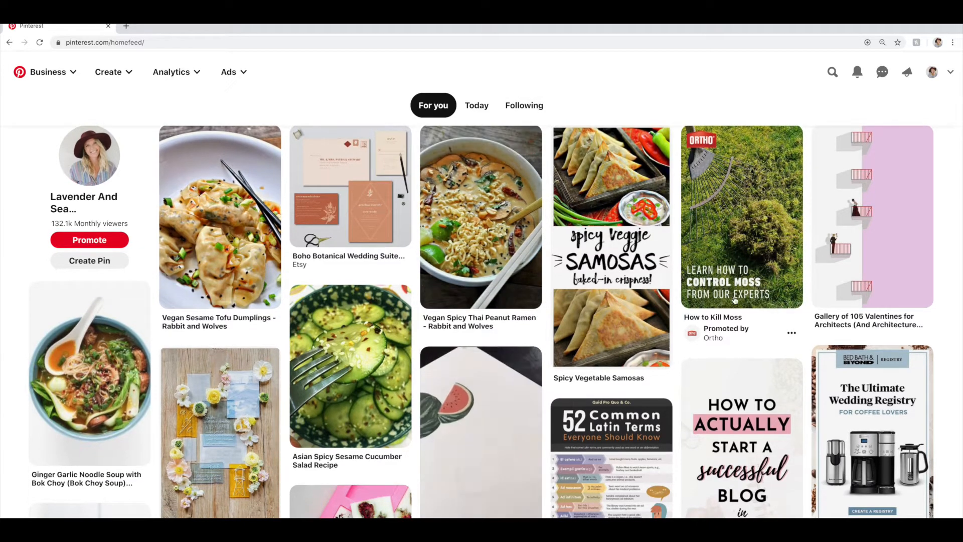
scroll(722, 201, down, 3)
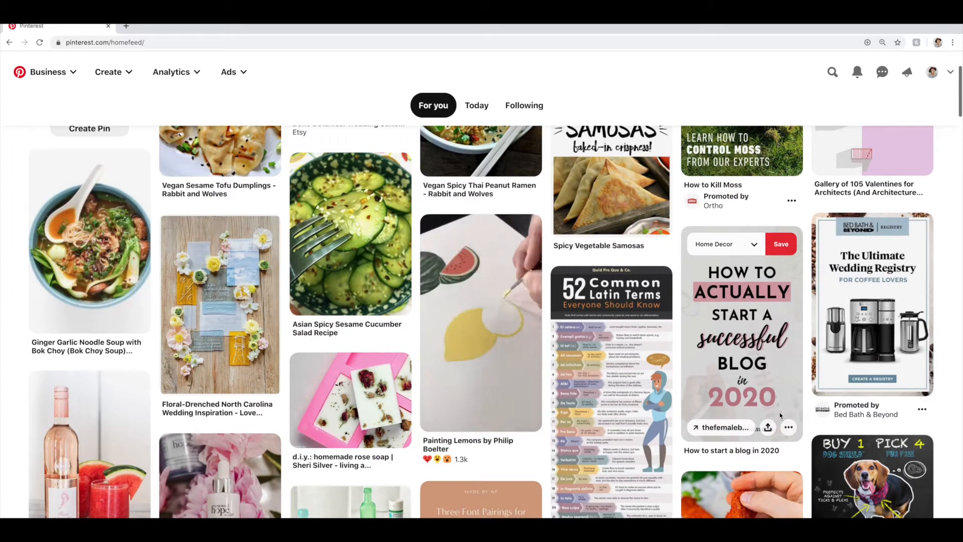
mouse_move(227, 292)
scroll(227, 292, up, 3)
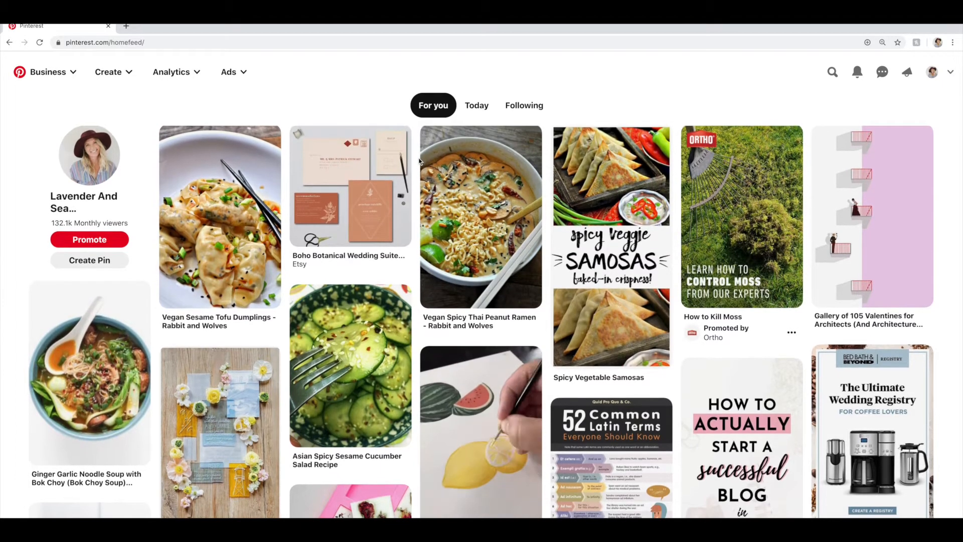
scroll(551, 288, down, 3)
scroll(549, 288, down, 1)
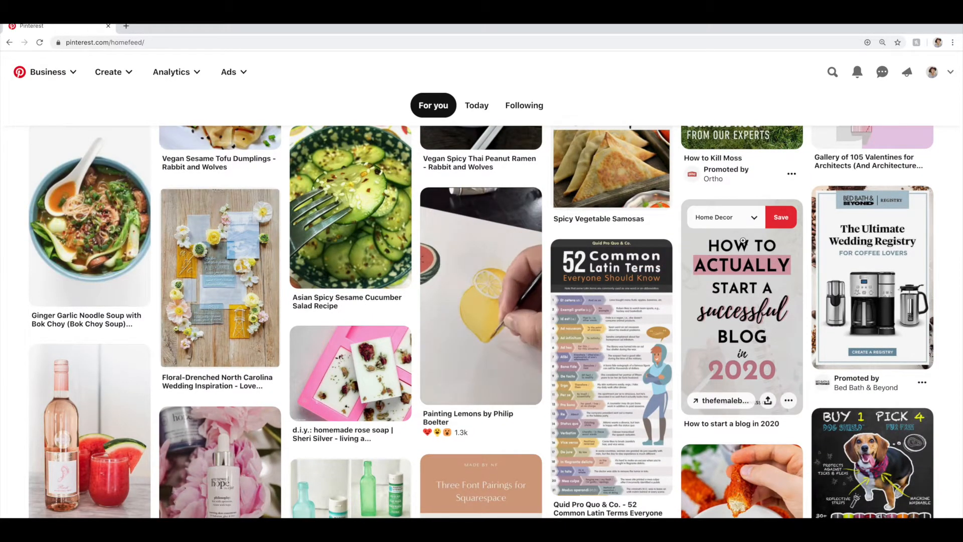
scroll(777, 358, down, 2)
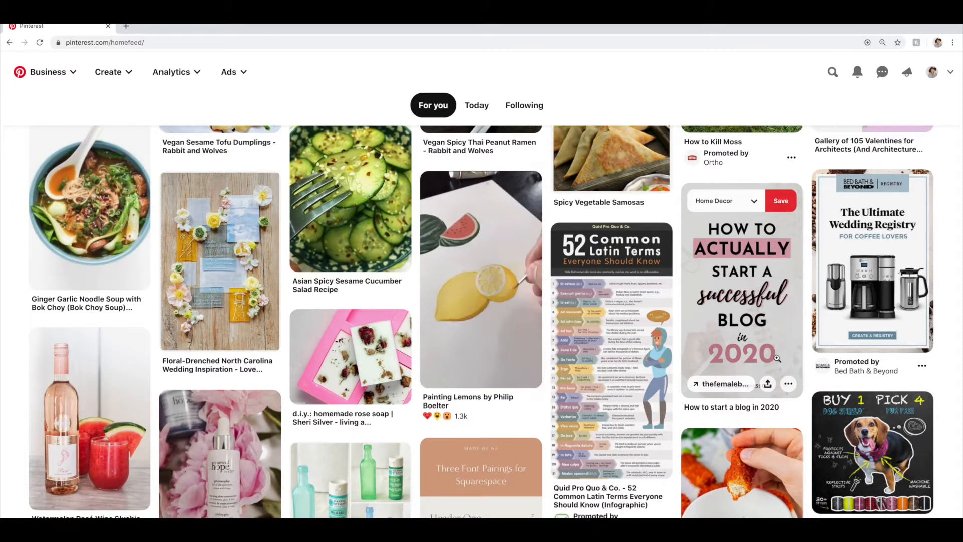
scroll(379, 330, down, 3)
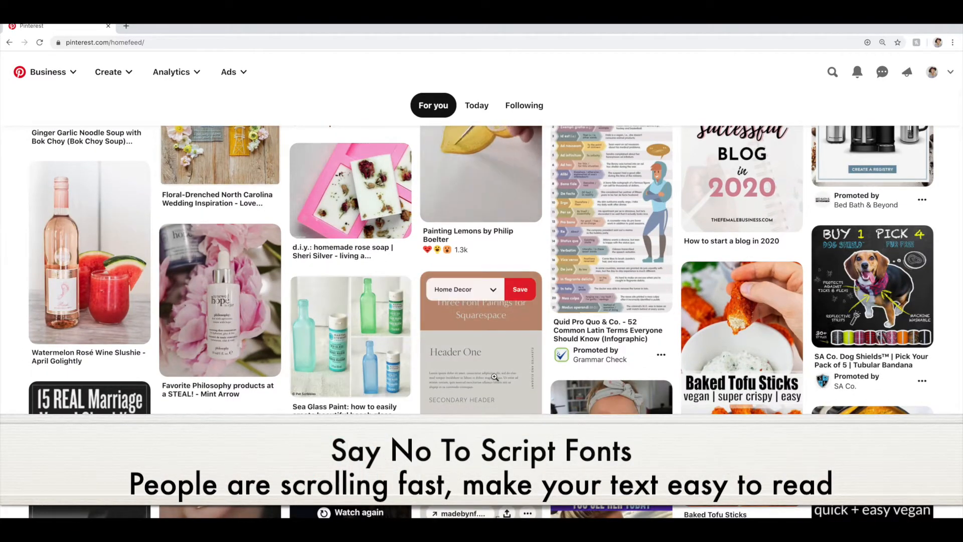
scroll(494, 377, down, 4)
scroll(510, 454, down, 5)
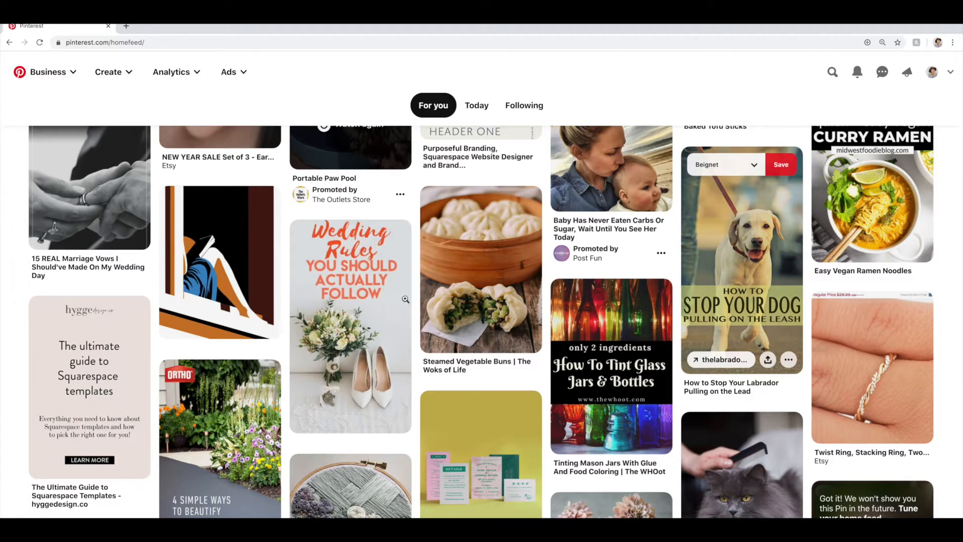
scroll(382, 301, down, 4)
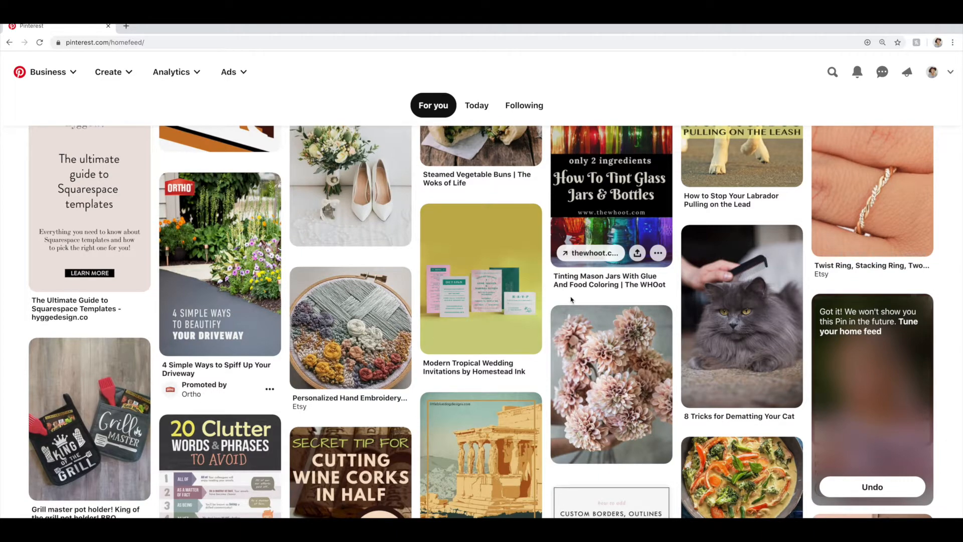
scroll(571, 300, down, 2)
scroll(546, 368, up, 3)
scroll(668, 326, up, 3)
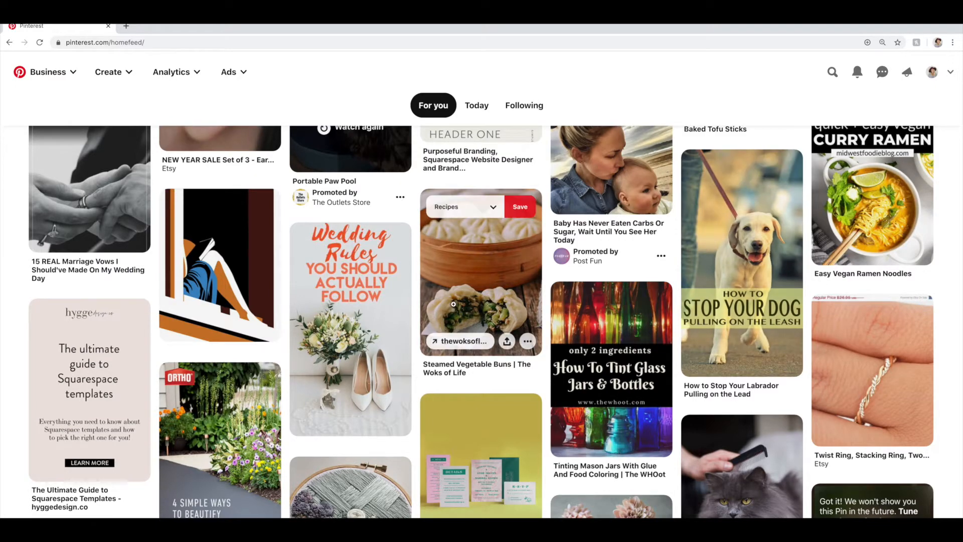
scroll(454, 304, up, 20)
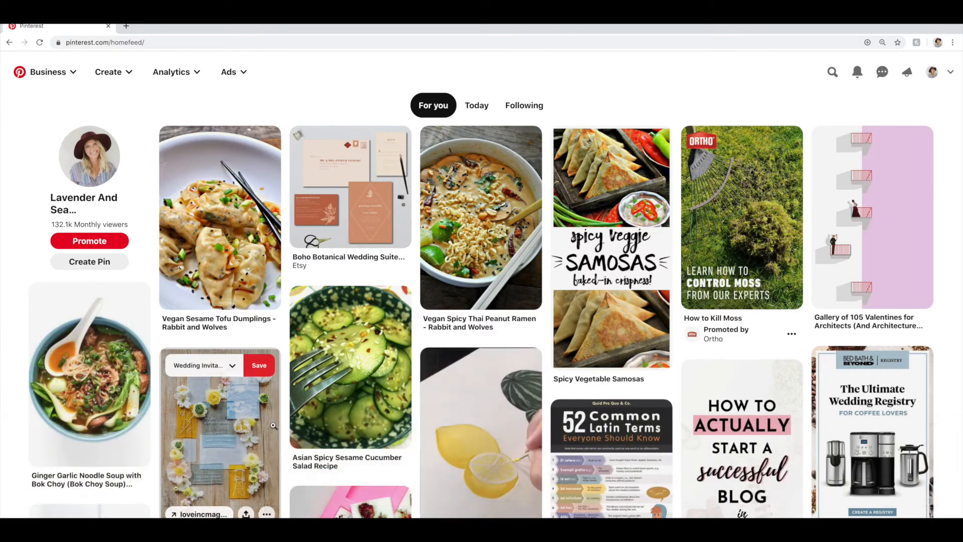
scroll(308, 427, down, 5)
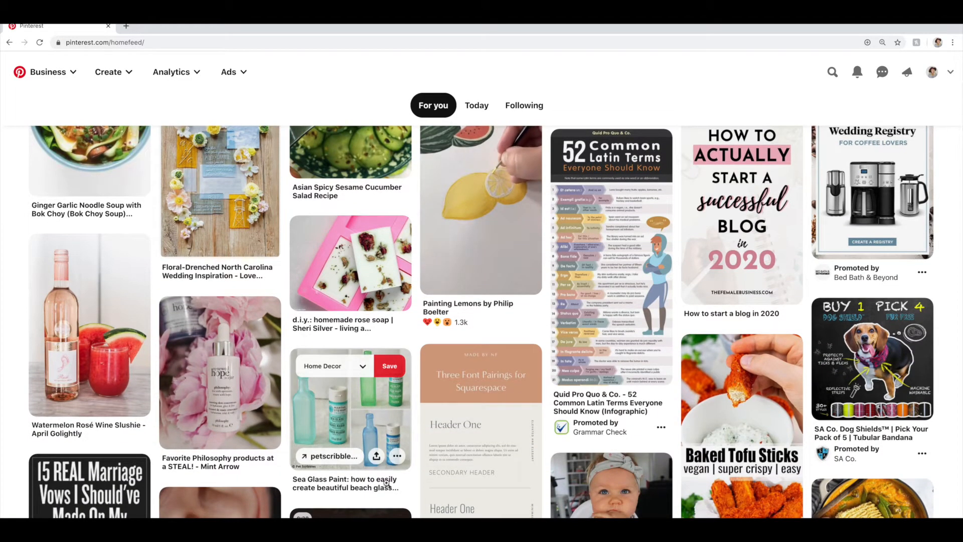
scroll(441, 430, down, 4)
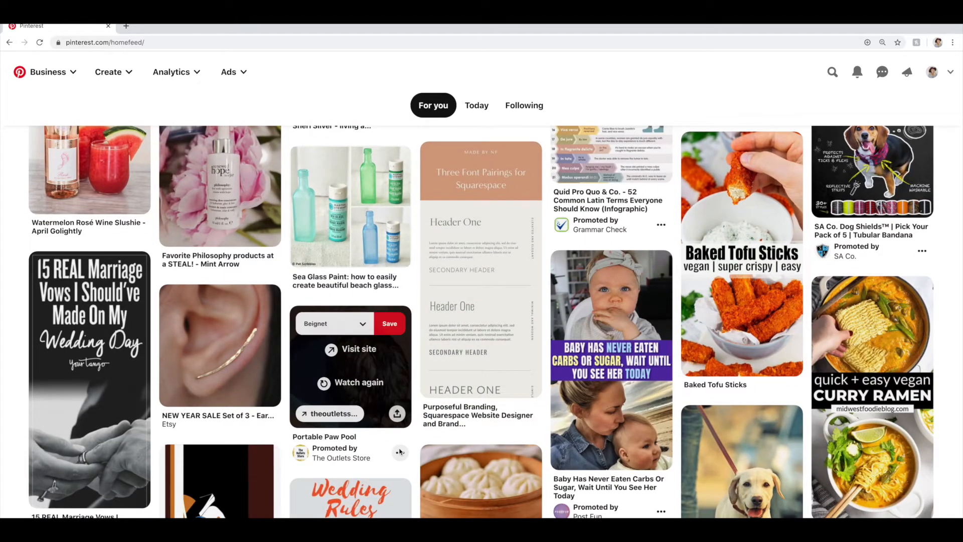
scroll(400, 452, down, 7)
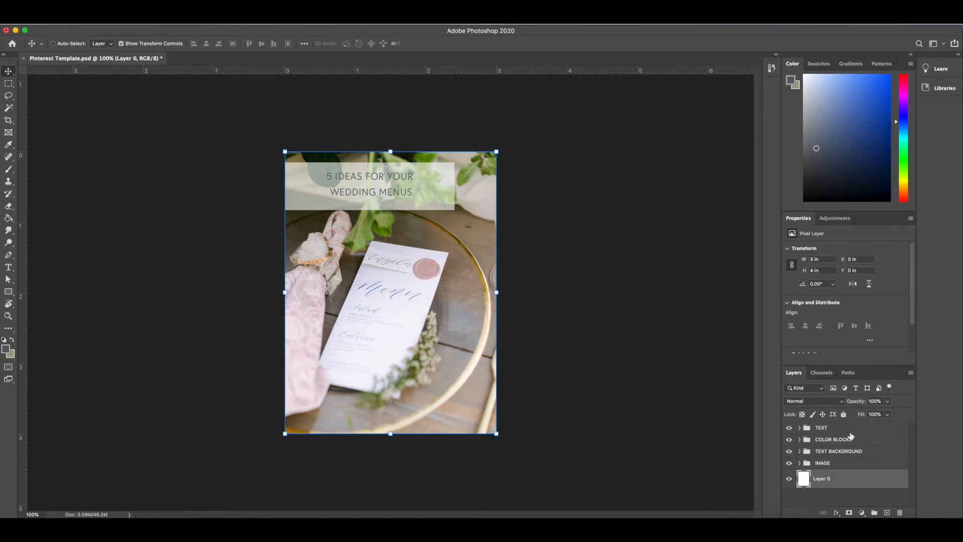
Open the TEXT group, preview its two title layers by toggling their visibility, and collapse the group
click(814, 428)
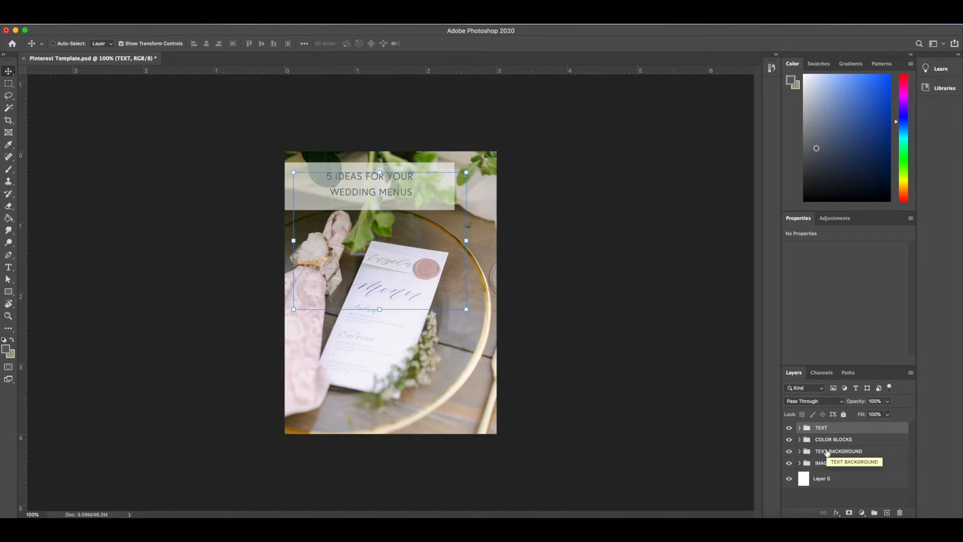
click(800, 428)
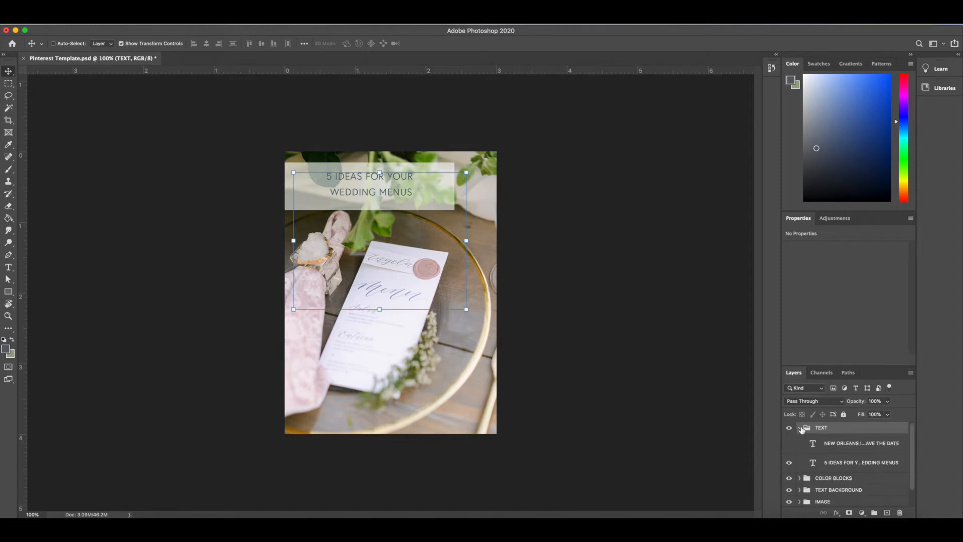
click(790, 464)
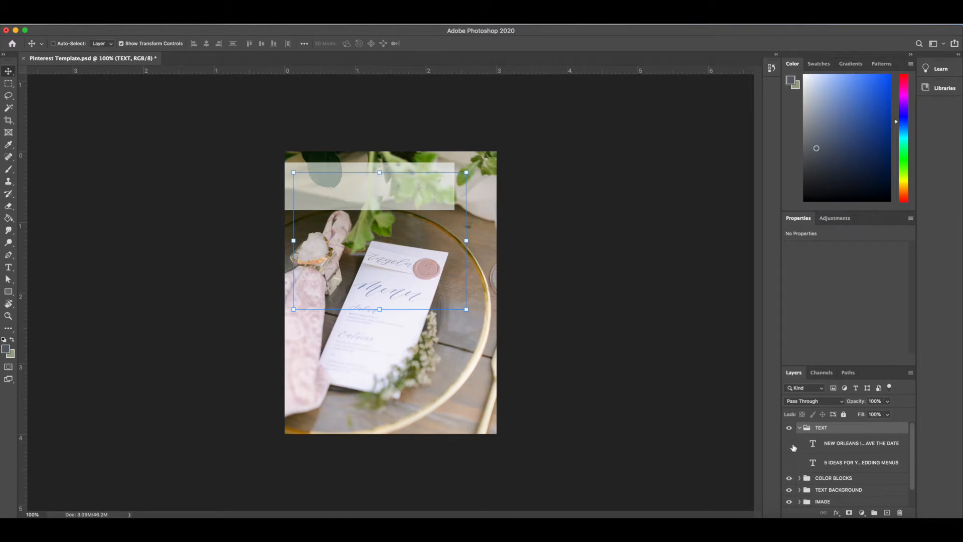
click(789, 444)
click(789, 444)
click(790, 463)
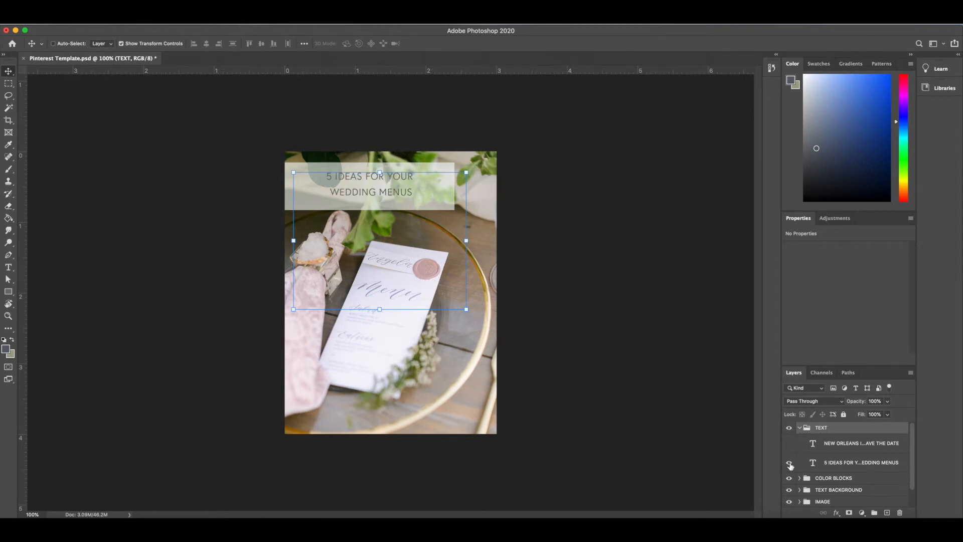
click(799, 428)
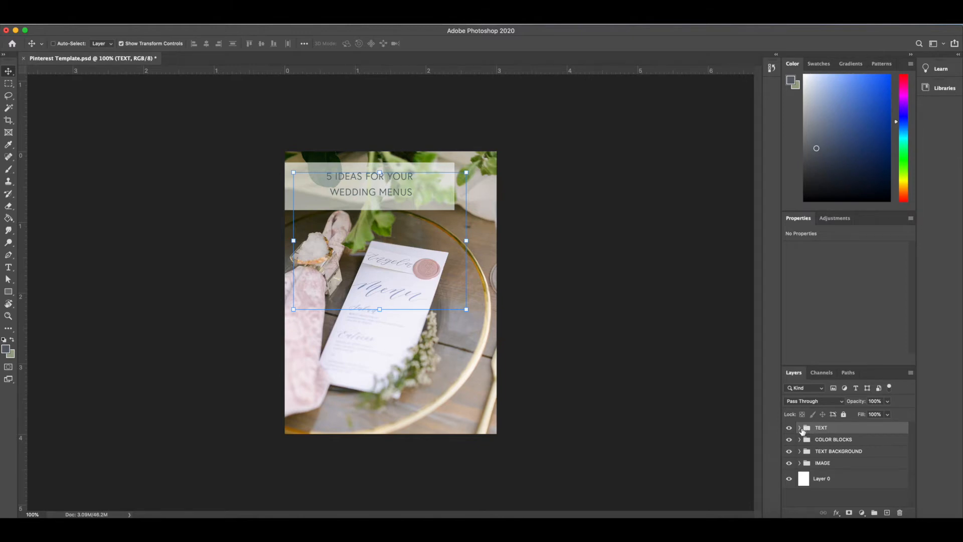
Select the COLOR BLOCKS group, view the colour swatches on the Soft Pastel Wedding pin in the browser, and return to Photoshop
click(836, 440)
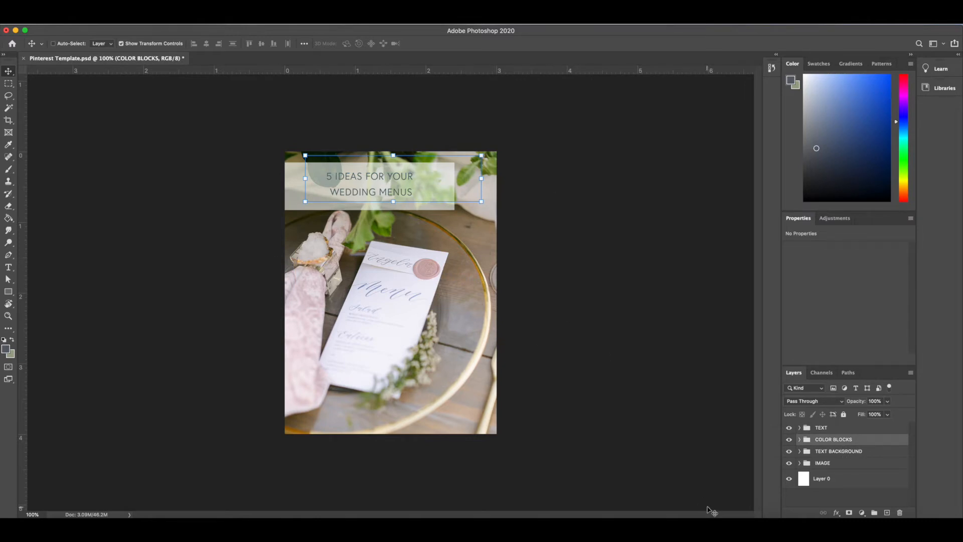
click(865, 528)
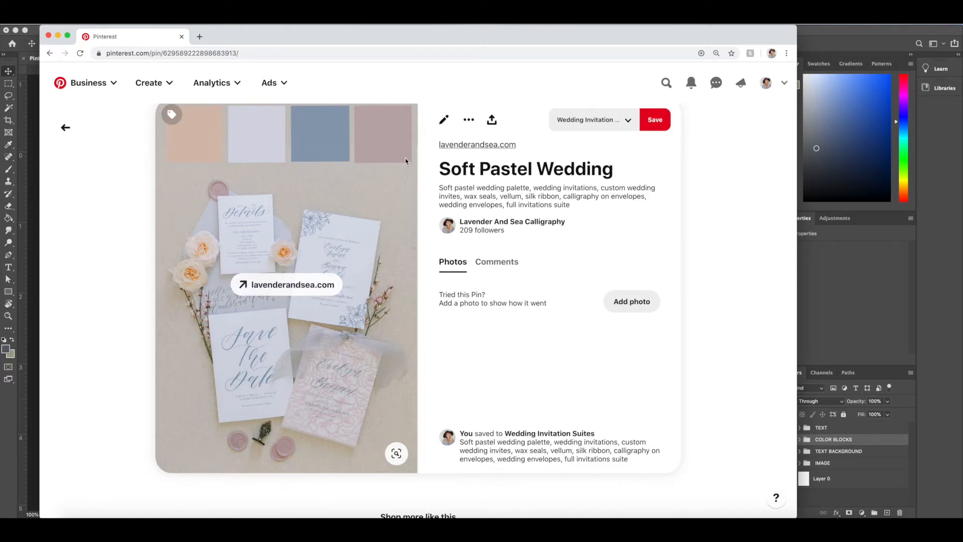
click(58, 36)
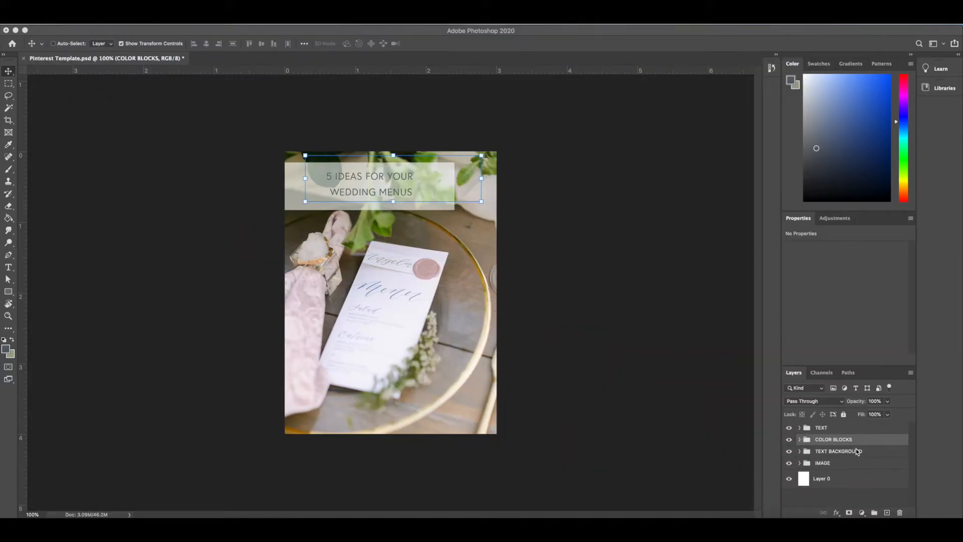
Examine the translucent block behind the title and expand the TEXT BACKGROUND group to see its layers
click(868, 454)
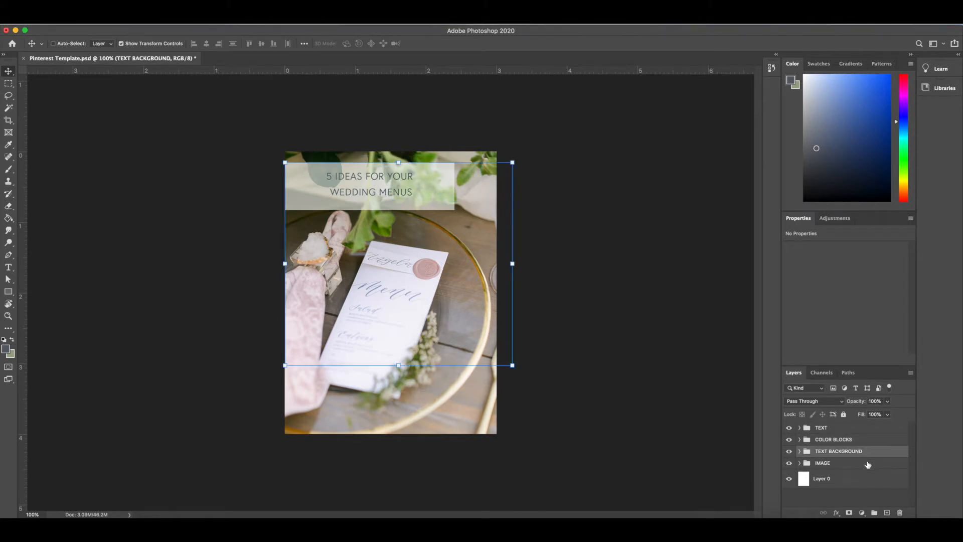
drag(454, 175, 408, 201)
mouse_move(444, 220)
mouse_down()
mouse_move(444, 251)
mouse_move(444, 210)
mouse_up()
click(800, 451)
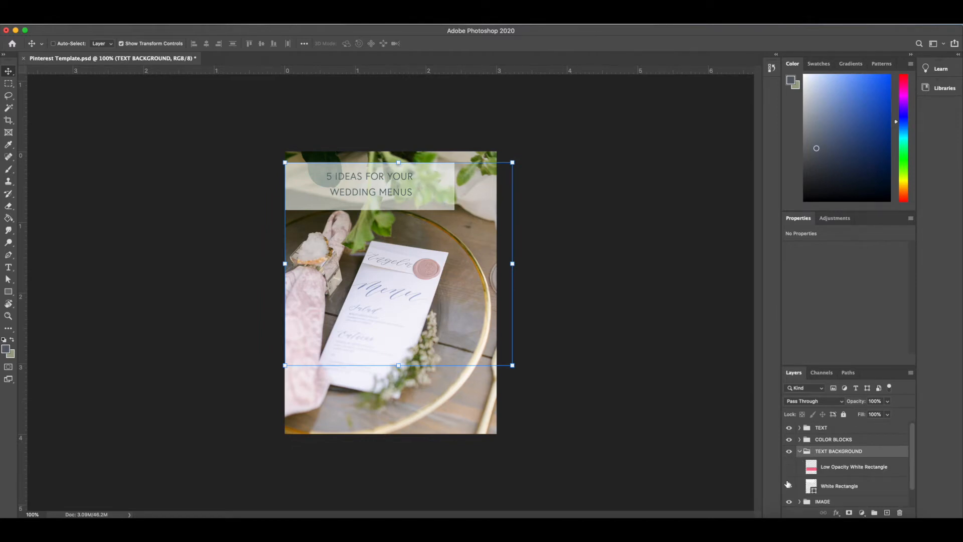
Preview the Low Opacity White Rectangle and White Rectangle layers by toggling their visibility, and collapse the TEXT BACKGROUND group
click(790, 467)
click(789, 468)
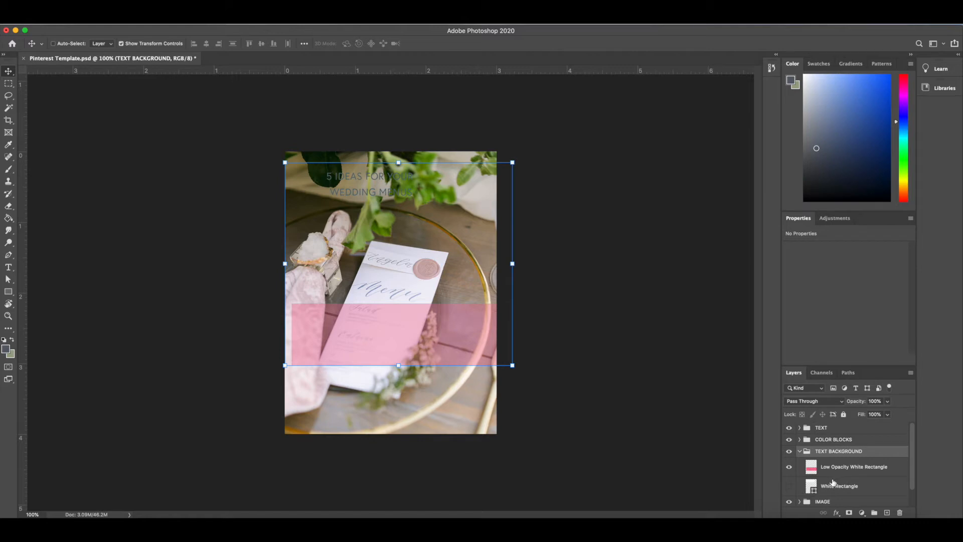
click(790, 486)
click(789, 486)
click(789, 468)
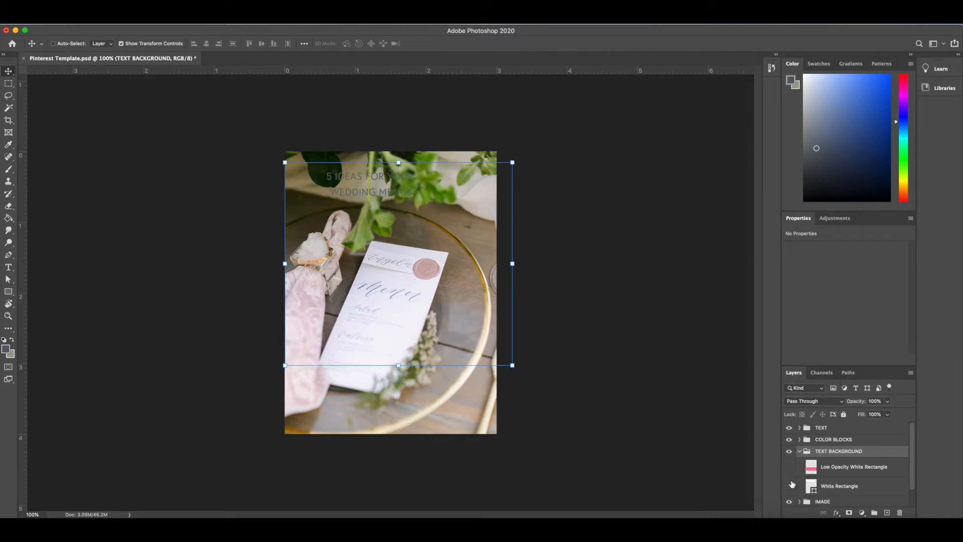
click(789, 486)
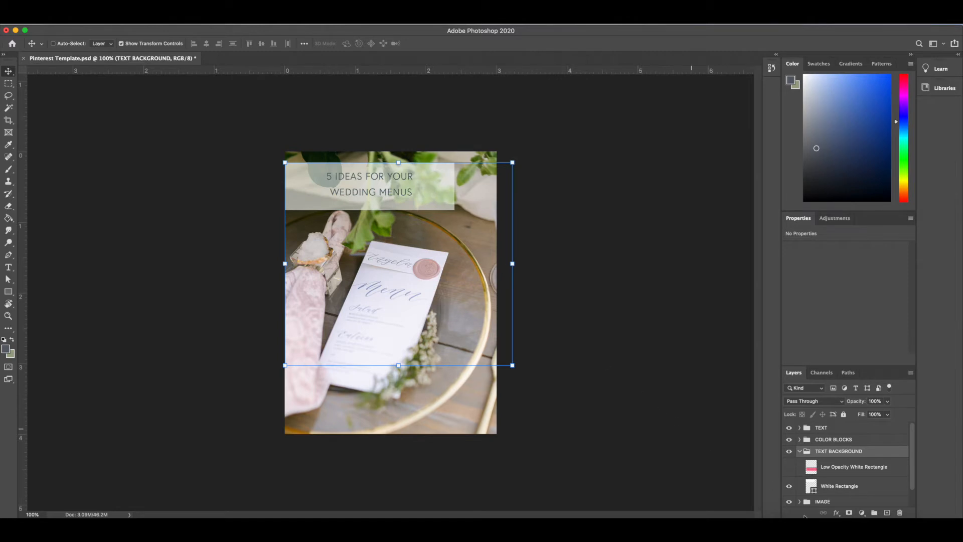
click(790, 467)
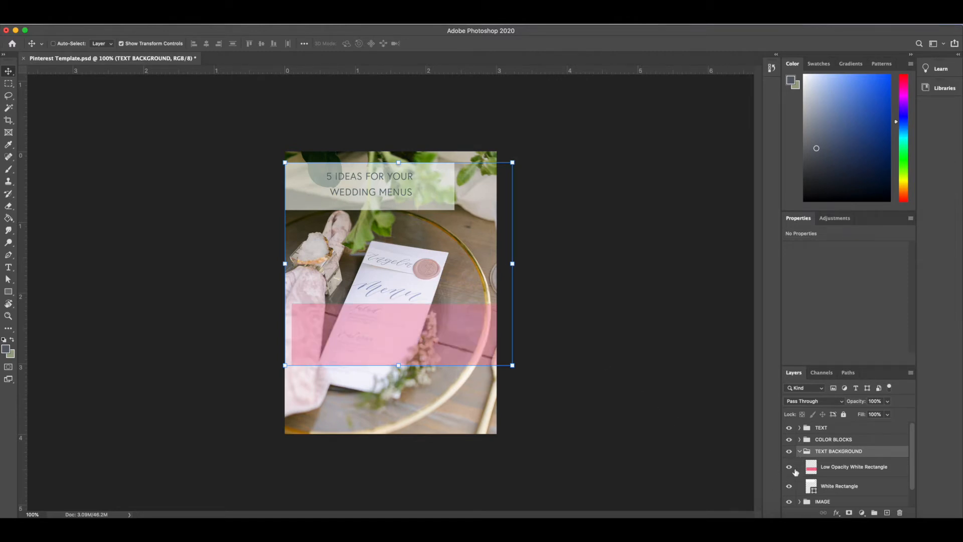
click(790, 468)
click(790, 468)
click(800, 451)
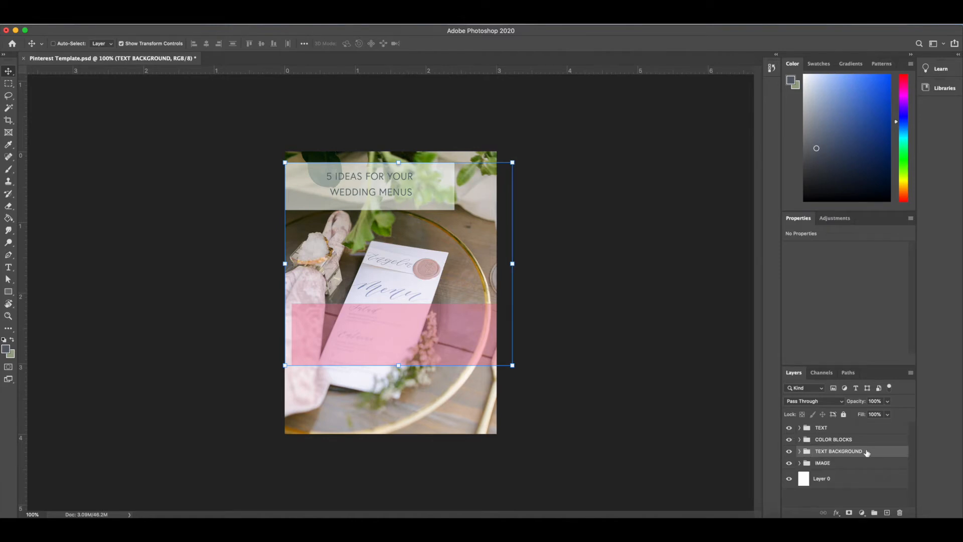
Expand the IMAGE group, hide the menu photo, and preview the Semi Custom Invite image by toggling its visibility
click(841, 469)
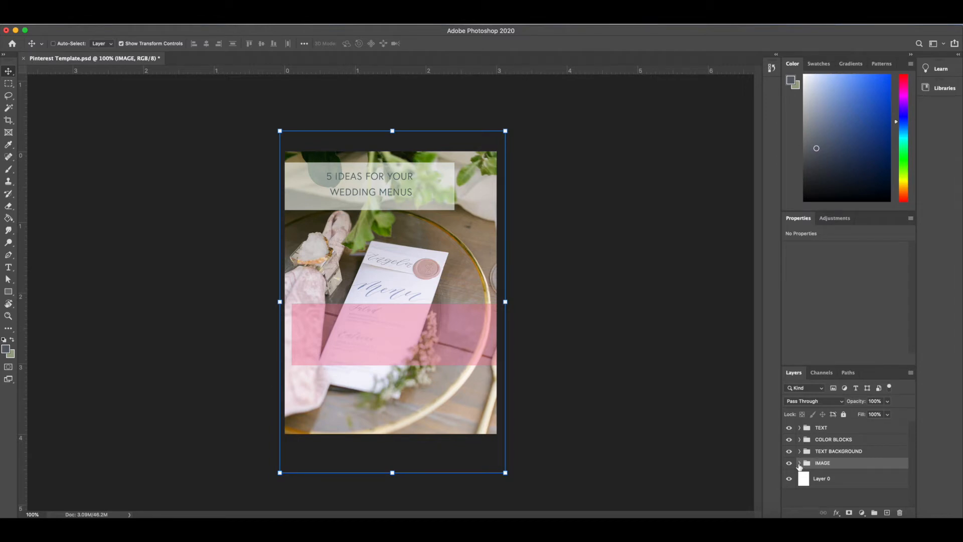
click(800, 464)
scroll(807, 470, down, 3)
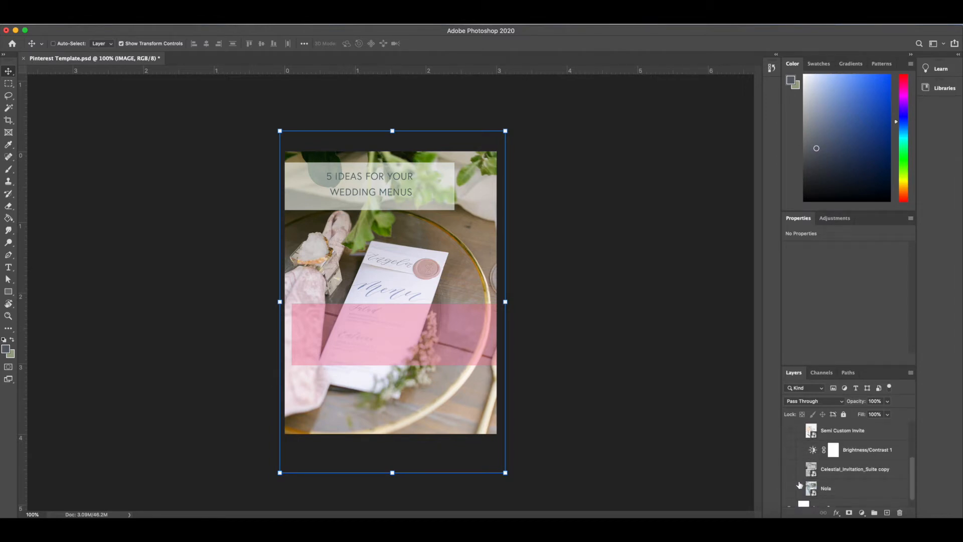
scroll(802, 487, up, 2)
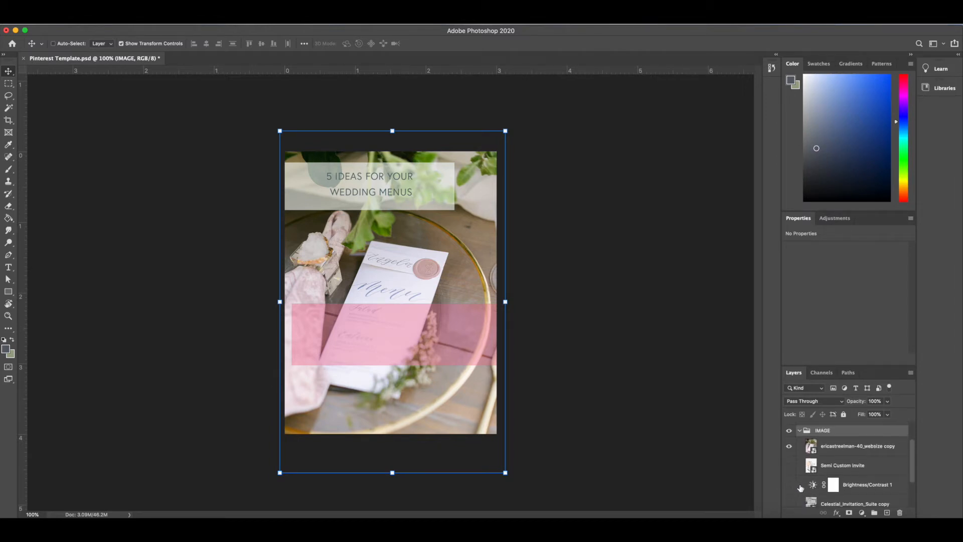
click(789, 446)
click(790, 466)
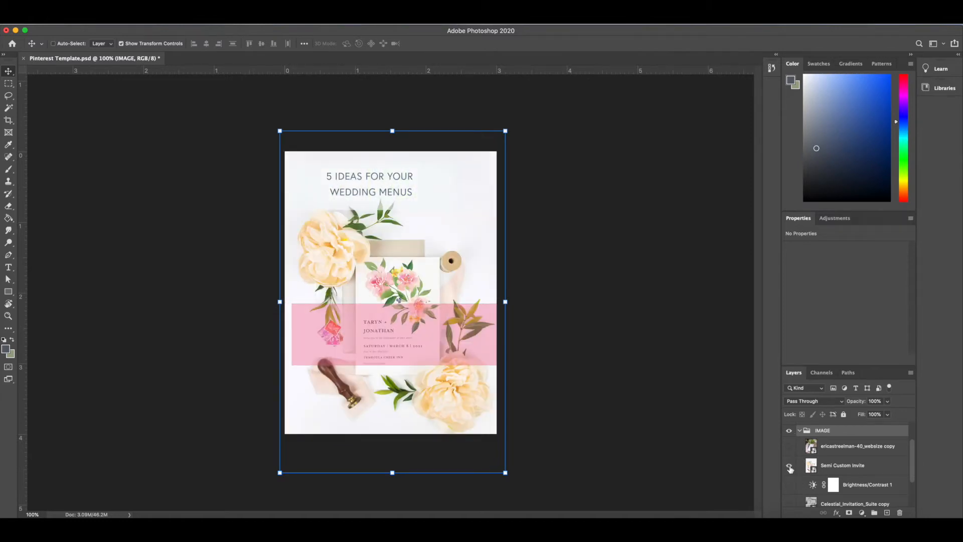
click(790, 466)
scroll(791, 467, down, 2)
Preview the Celestial_Invitation_Suite copy and Nola images one at a time, show the menu photo again, and collapse the IMAGE group
click(789, 458)
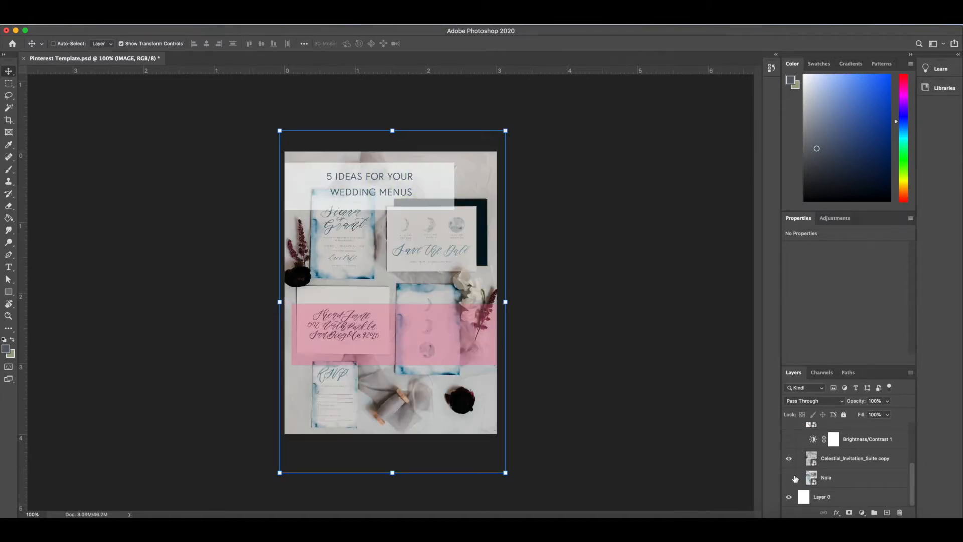
click(789, 458)
click(790, 478)
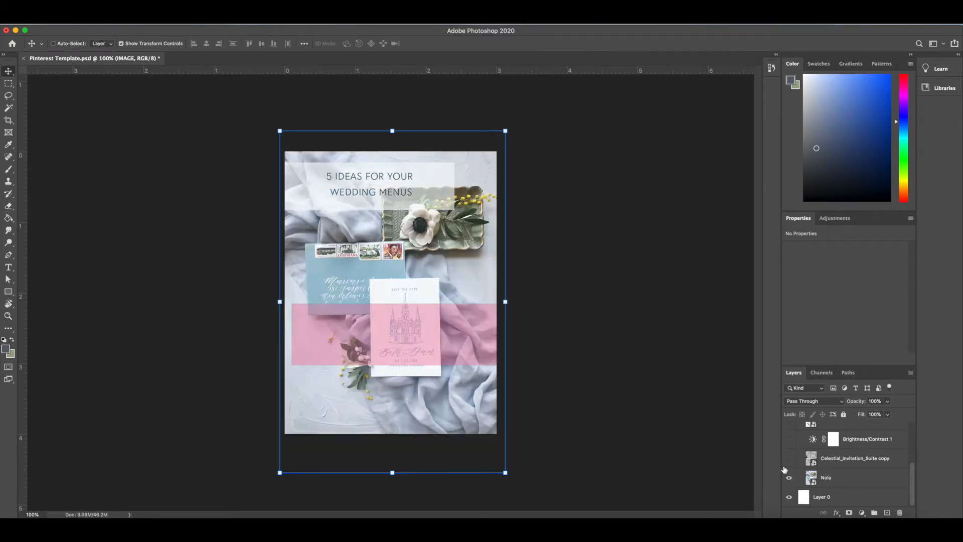
click(790, 478)
scroll(791, 452, up, 2)
click(791, 451)
scroll(793, 452, up, 2)
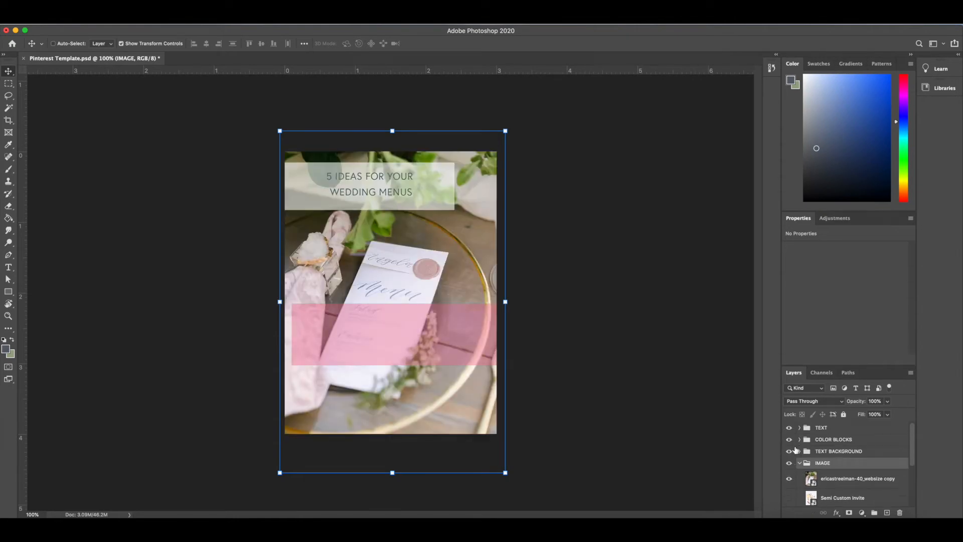
click(800, 463)
Hide the Low Opacity White Rectangle layer in the TEXT BACKGROUND group and collapse the group
click(799, 451)
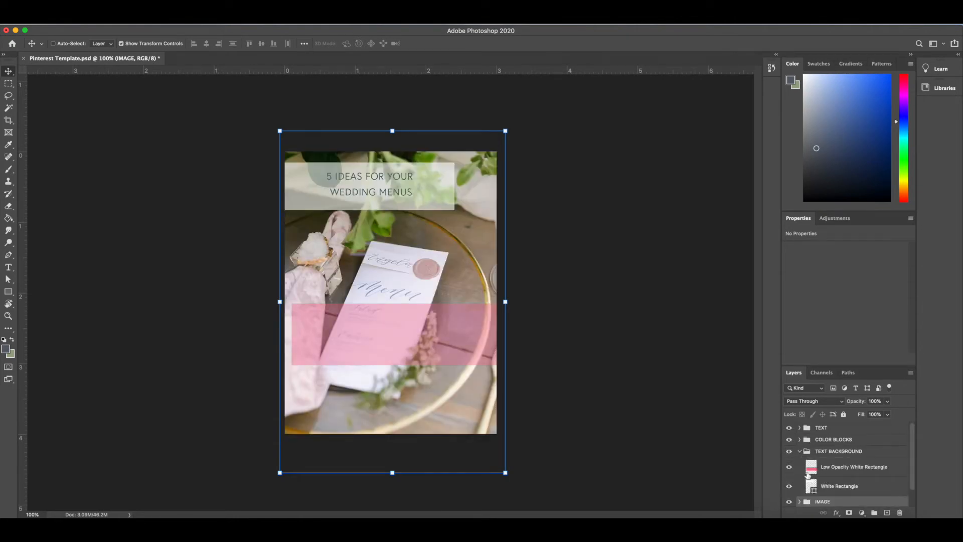
click(790, 469)
click(800, 451)
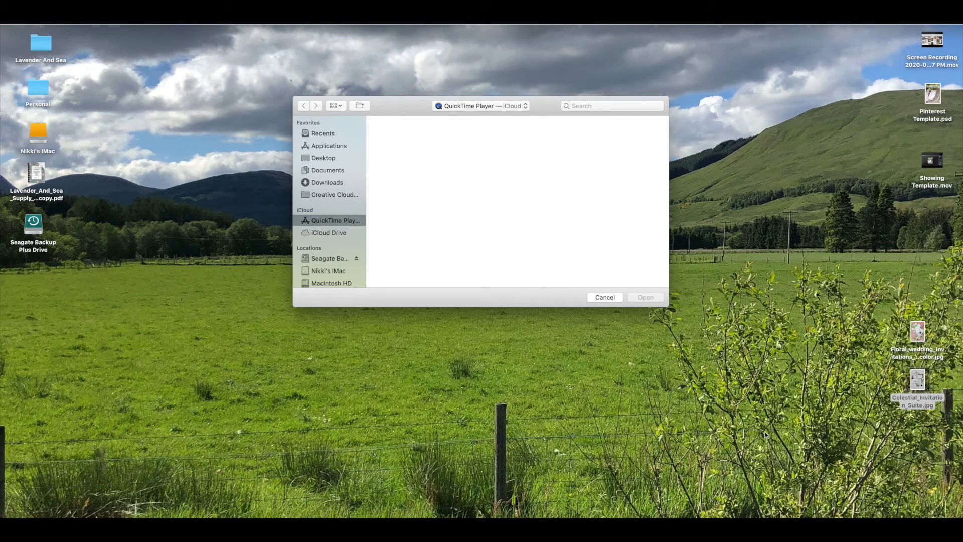
Dismiss the QuickTime file dialog, switch to Photoshop, and create a 700 × 1000 pixel document named Pinterest Template 2 at 150 pixels/inch in RGB Color
click(613, 300)
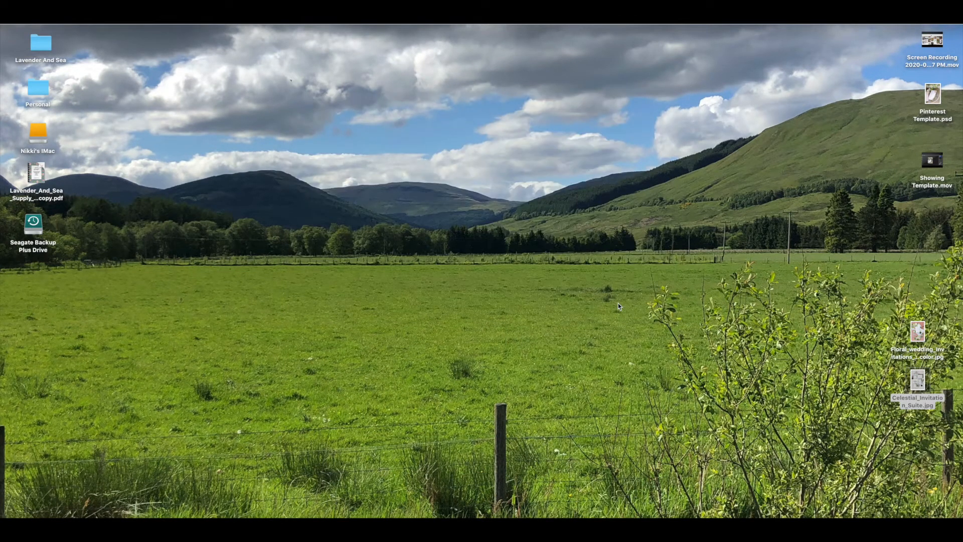
click(864, 529)
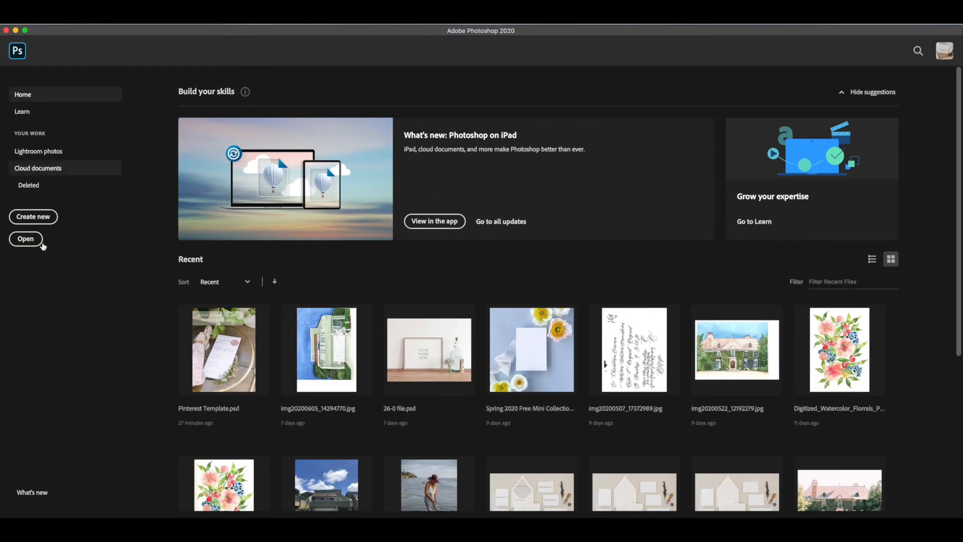
click(39, 217)
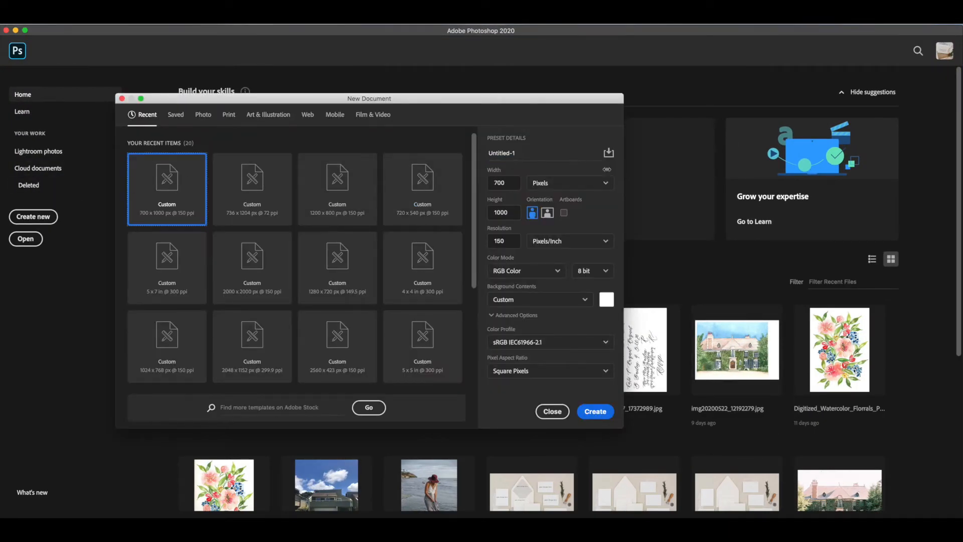
click(504, 150)
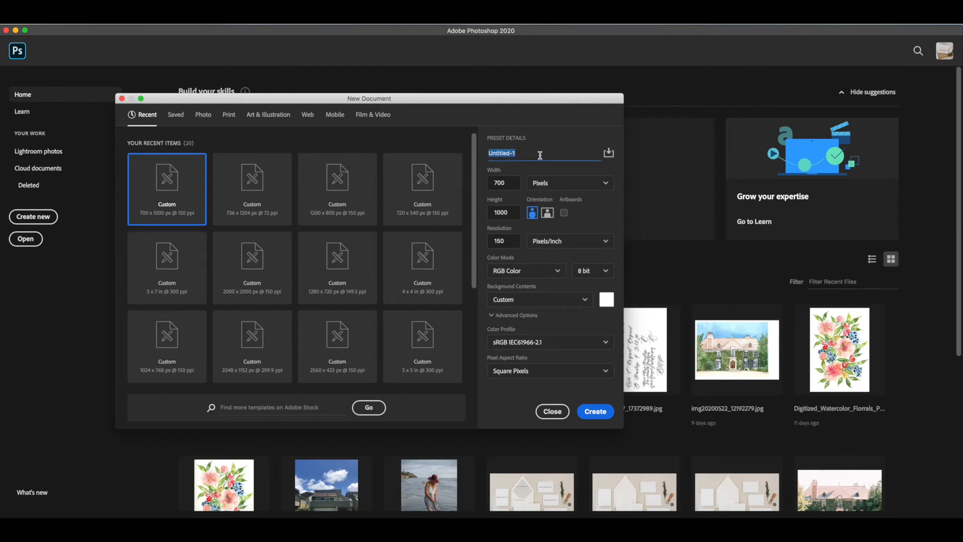
text(Pinterest Template 2)
click(506, 180)
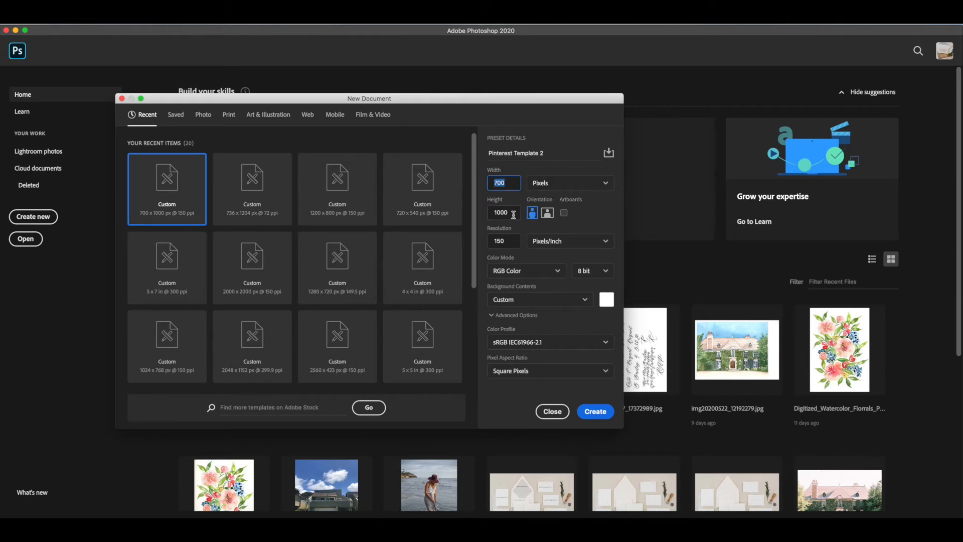
click(505, 240)
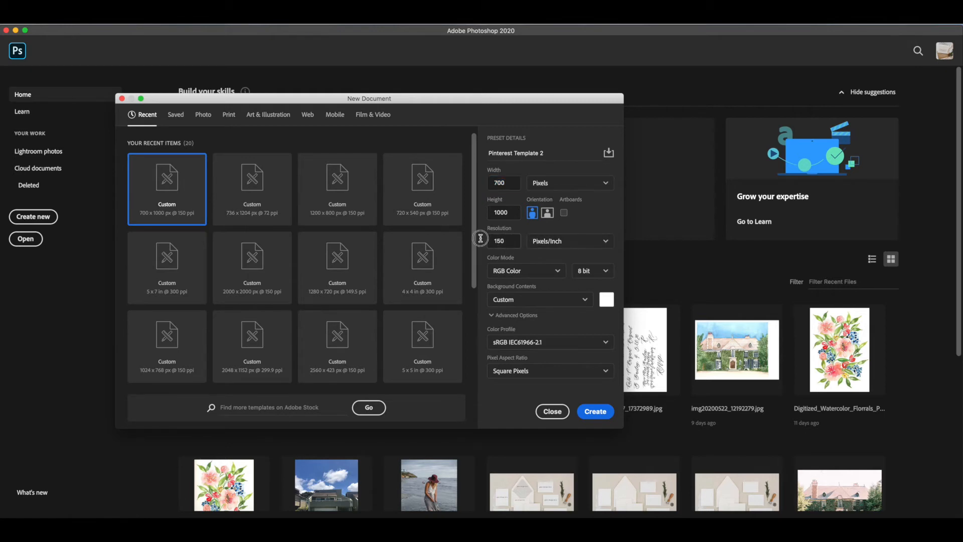
double_click(513, 241)
click(604, 417)
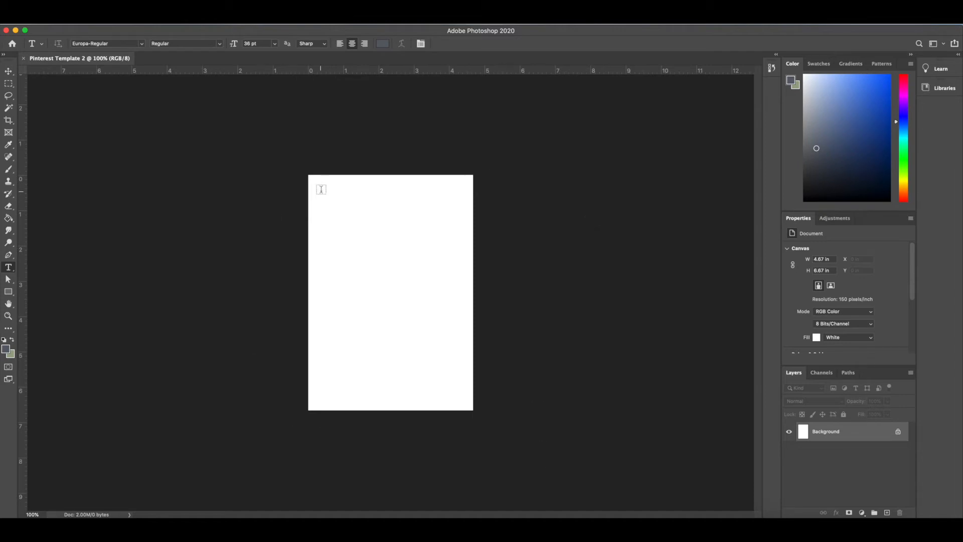
Activate the Move tool and add four empty layer groups above the Background layer
click(9, 70)
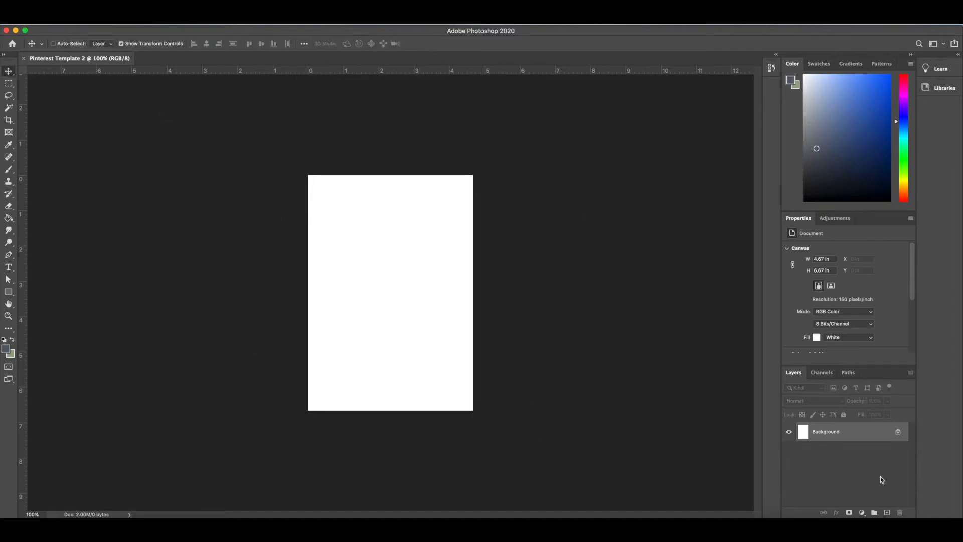
click(874, 513)
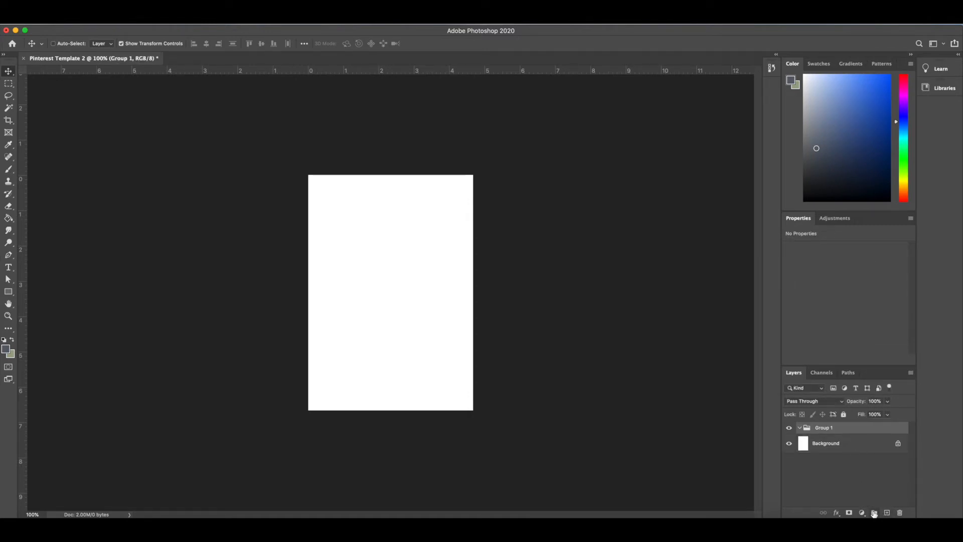
click(875, 513)
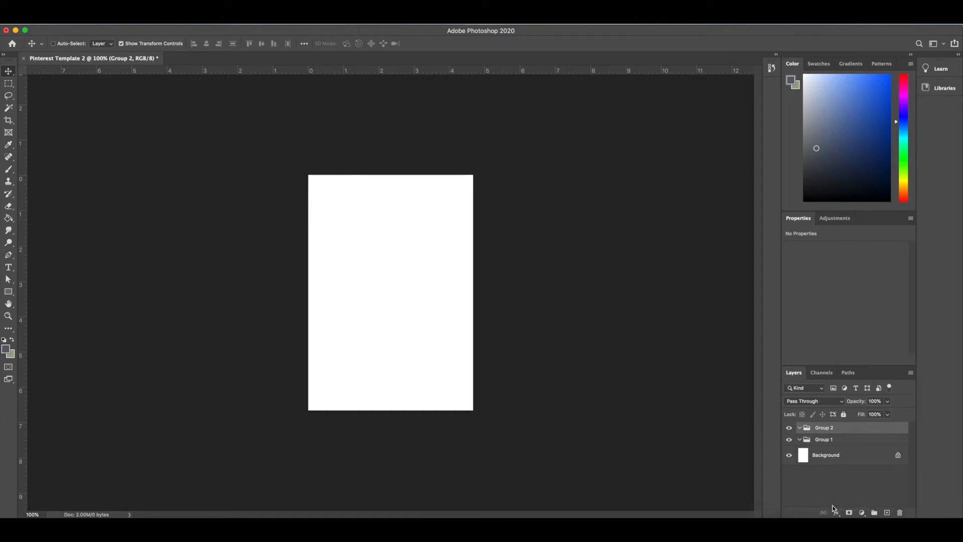
click(875, 513)
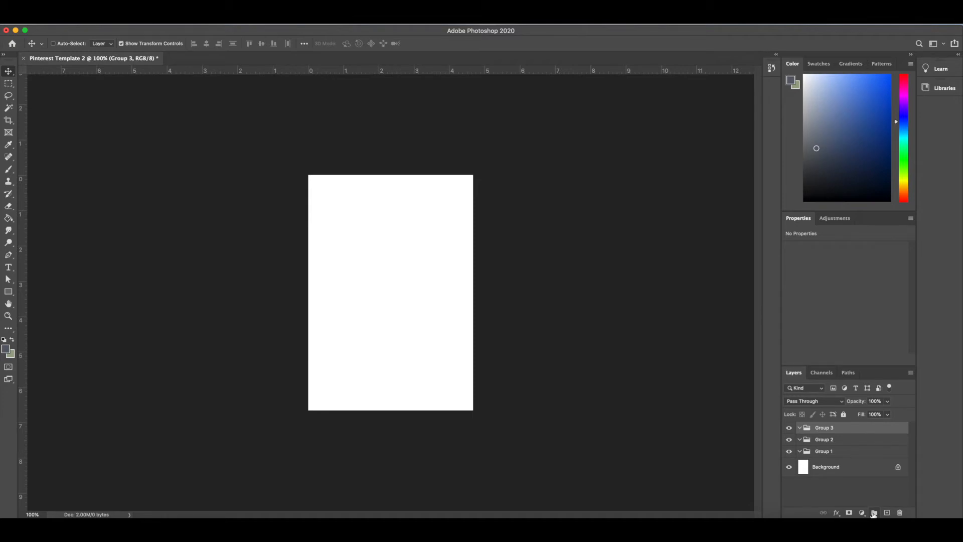
click(875, 513)
Rename Group 1 as TEXT and Group 2 as TEXT BACKGROUND
click(831, 464)
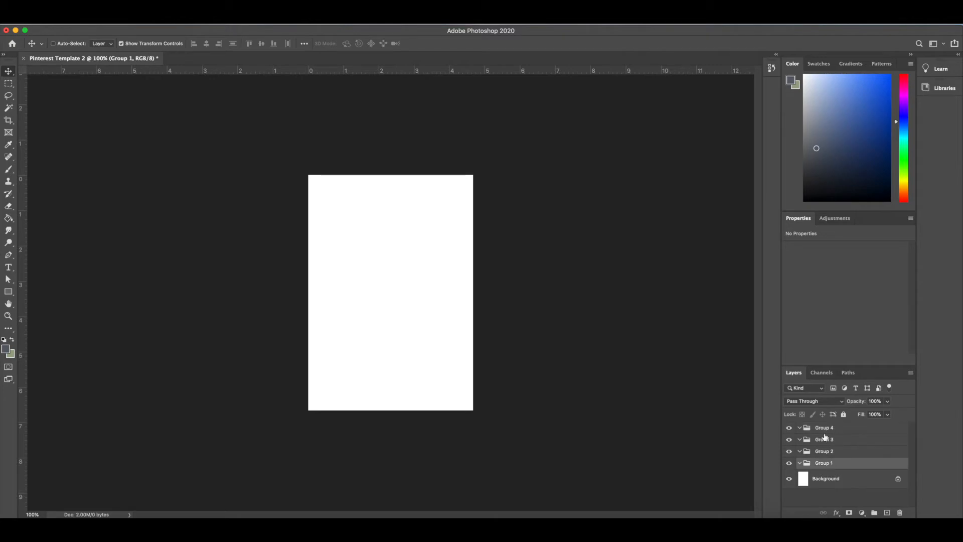
double_click(829, 465)
text(TEXT)
key(Return)
double_click(826, 451)
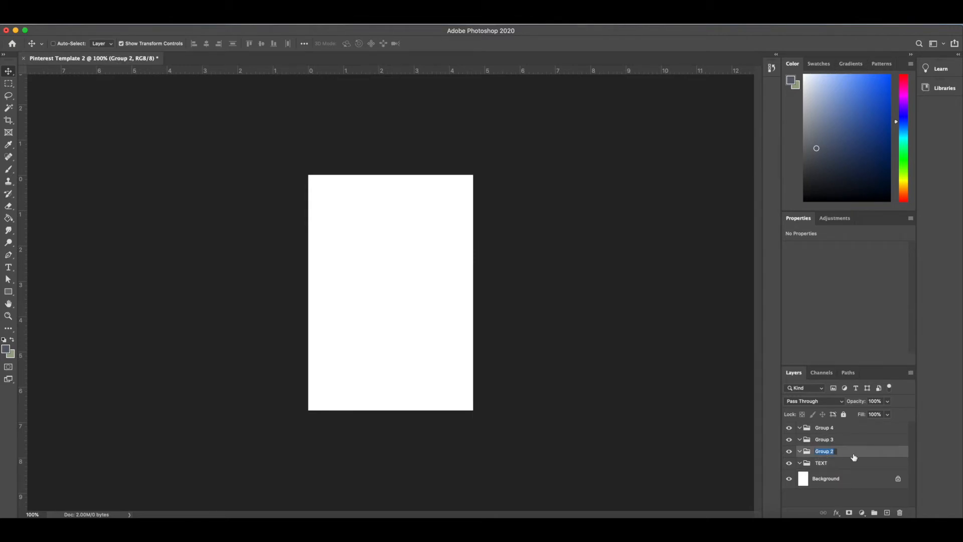
text(TEXT BACKGR)
key(Return)
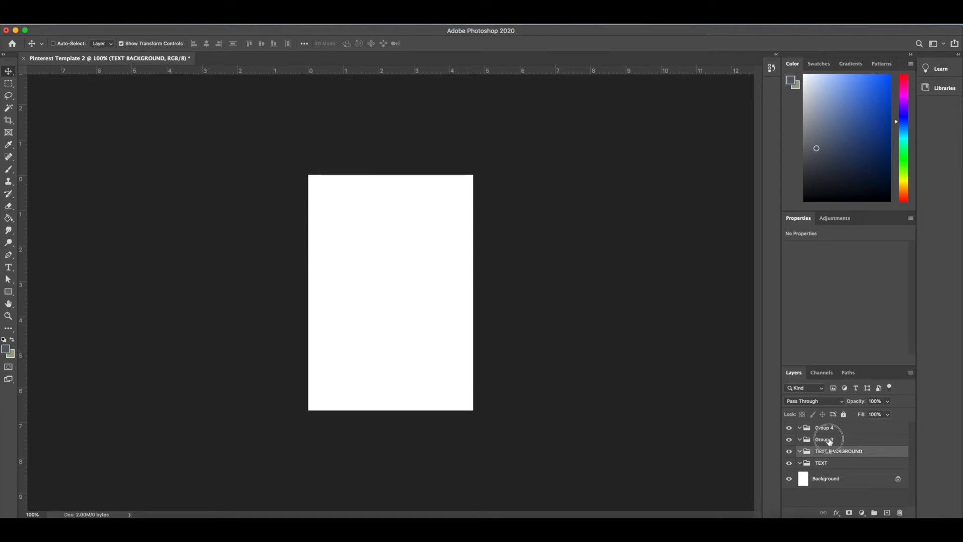
Rename Group 3 as OVERLAY and Group 4 as IMAGE
double_click(826, 439)
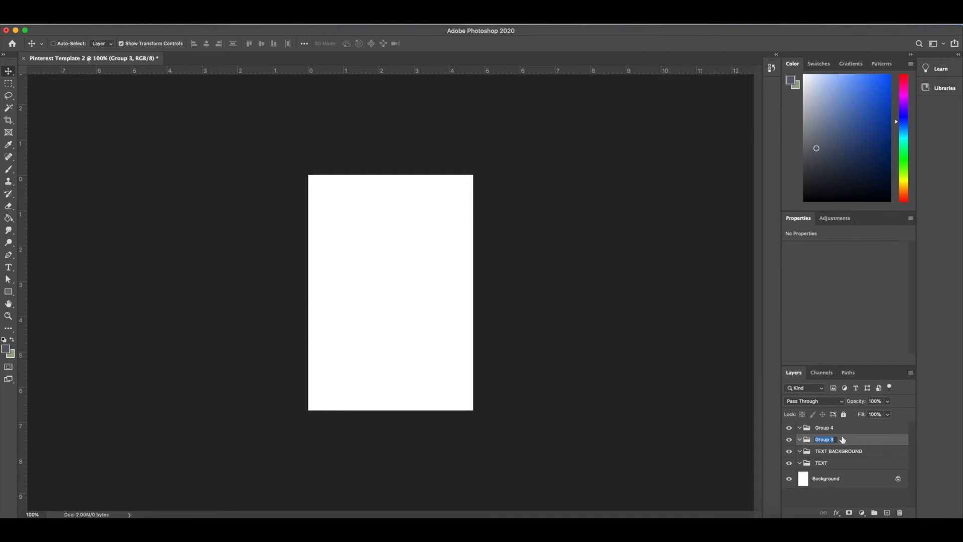
text(OVERLAY)
key(Return)
click(826, 429)
double_click(826, 429)
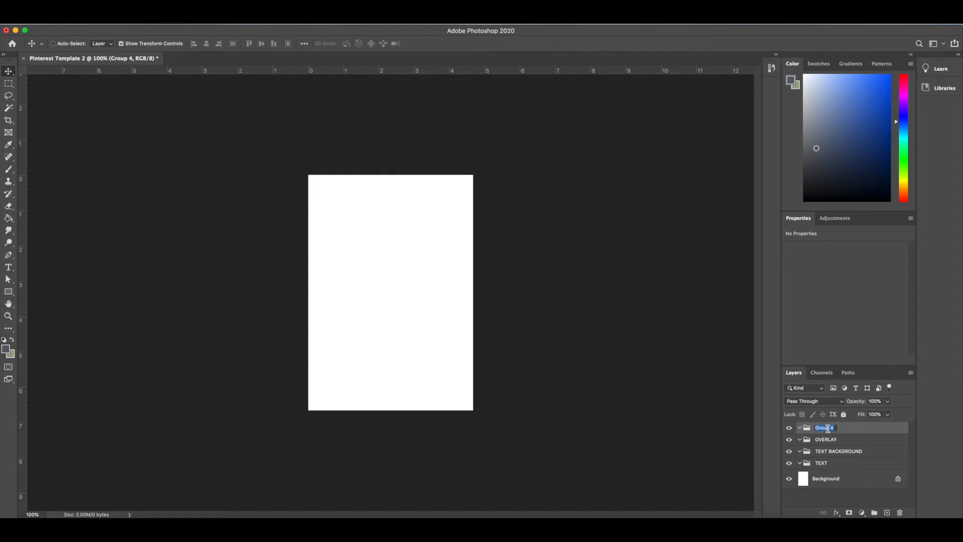
text(IMA)
key(Return)
drag(846, 430, 801, 452)
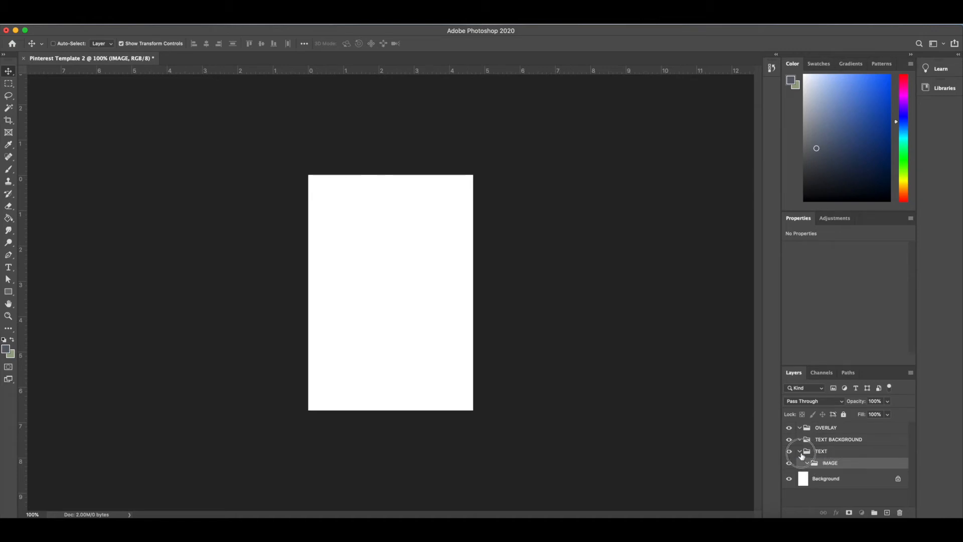
click(800, 451)
click(798, 452)
drag(832, 463, 778, 456)
key(super+z)
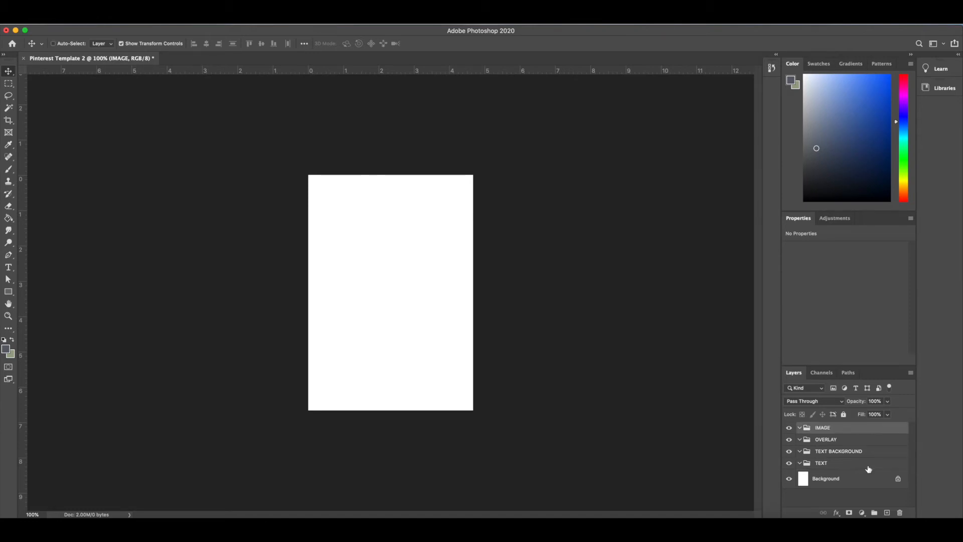
Move the IMAGE group directly above the Background layer, collapse it, and select the TEXT group
drag(843, 428, 843, 476)
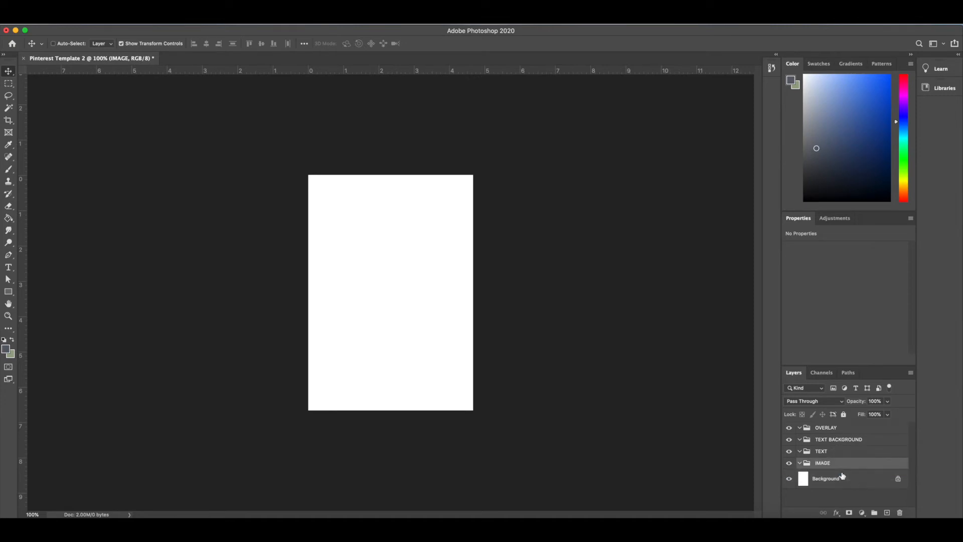
click(801, 463)
click(848, 452)
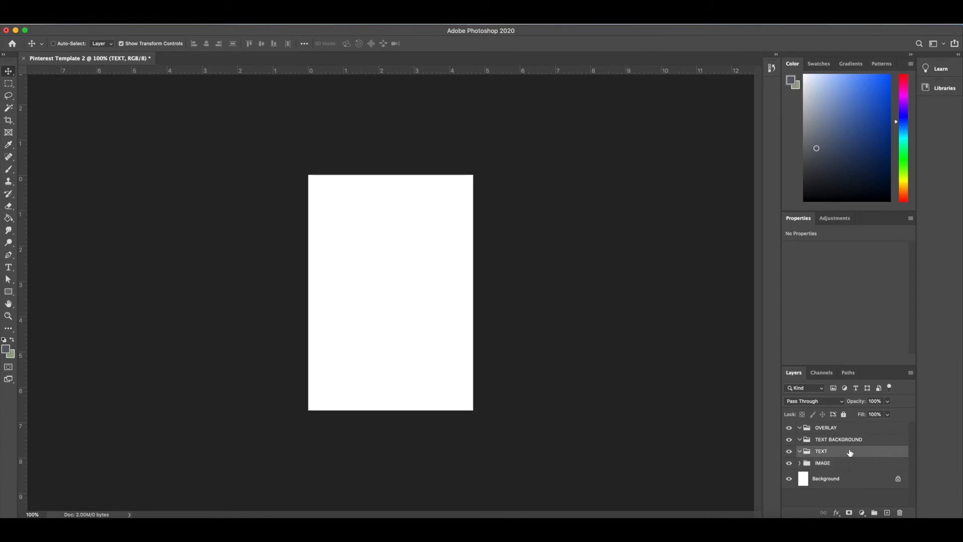
Move the TEXT group to the top of the layer stack, outside the OVERLAY group, and collapse the open groups
drag(850, 453, 848, 427)
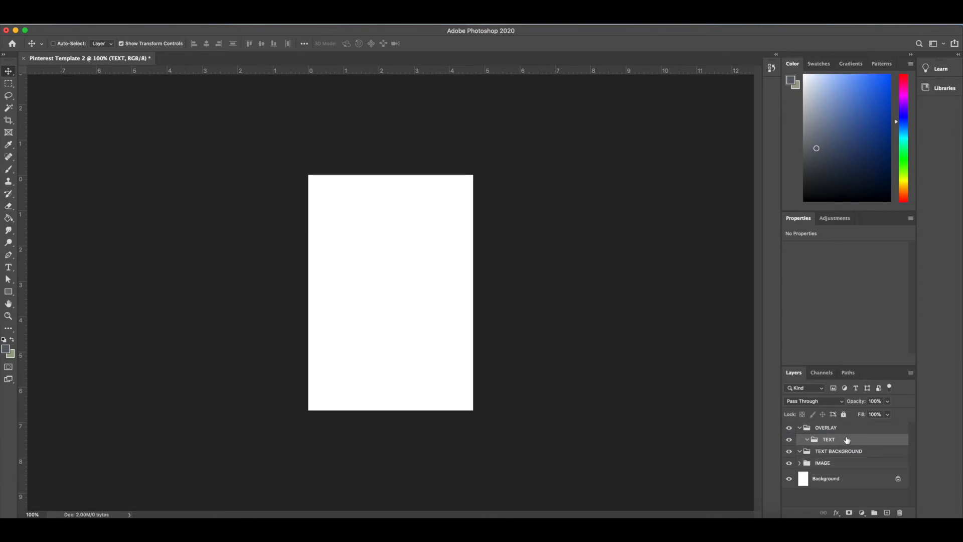
key(super+z)
drag(847, 454, 823, 424)
key(super+z)
click(800, 440)
click(800, 427)
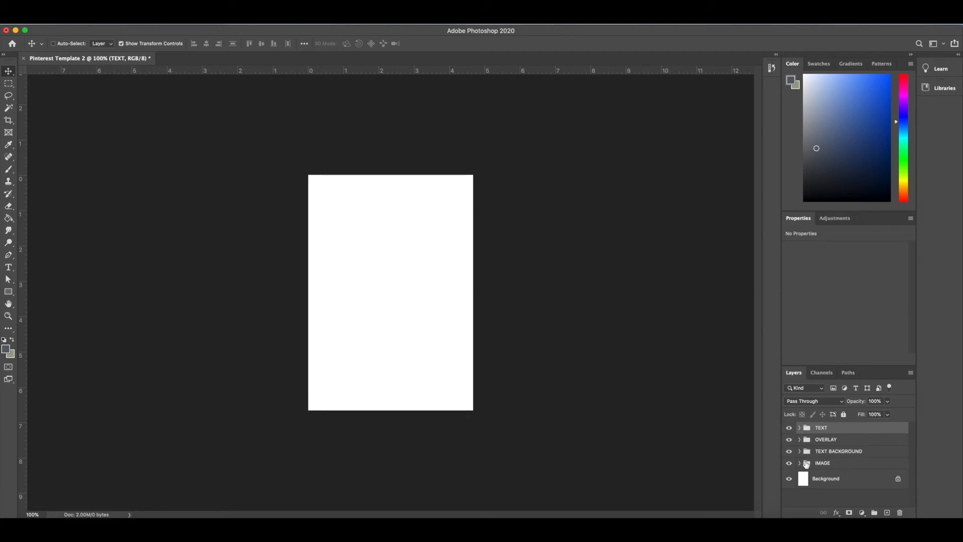
Place the floral wedding invitations JPG from the desktop directly above the IMAGE group
click(872, 465)
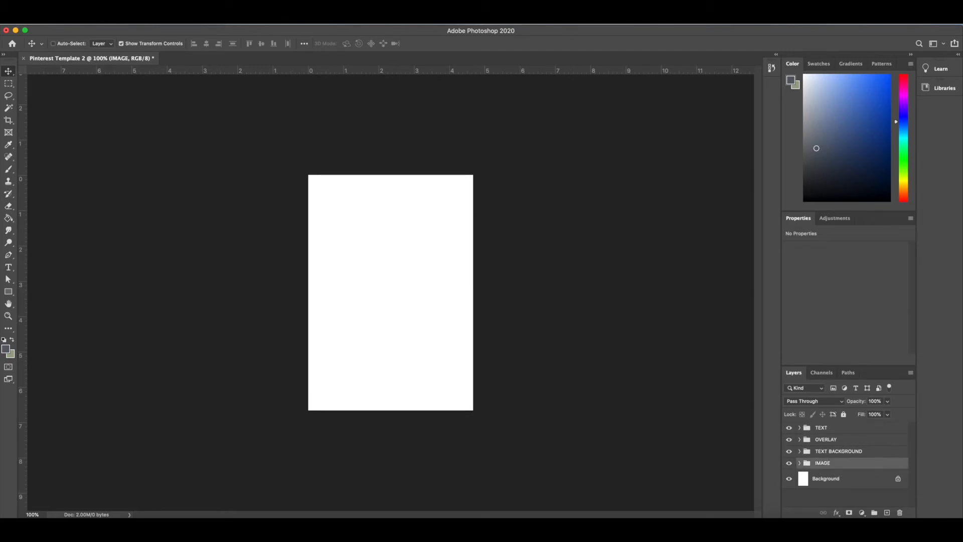
drag(959, 515, 851, 494)
mouse_move(916, 381)
mouse_down()
mouse_move(896, 384)
mouse_move(920, 383)
mouse_up()
drag(906, 328, 315, 238)
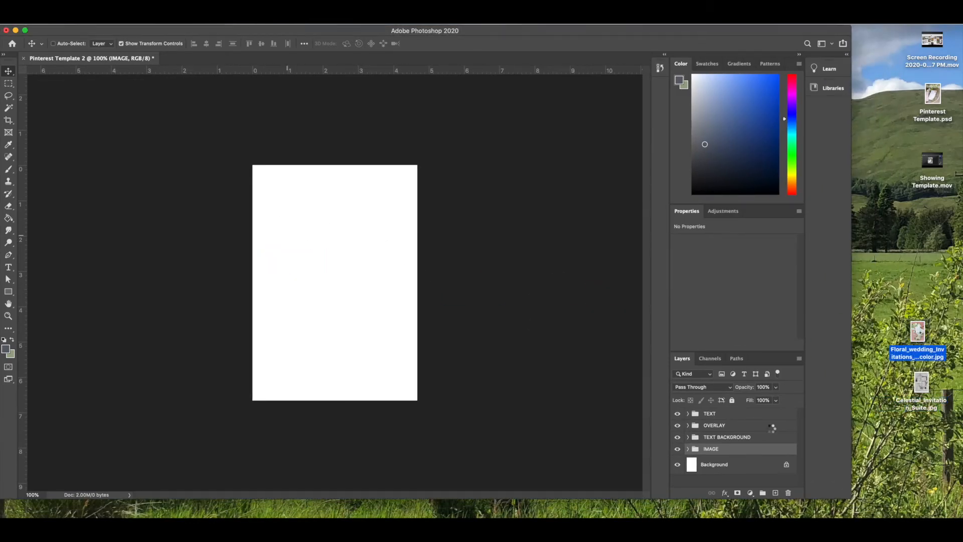
drag(851, 497, 958, 515)
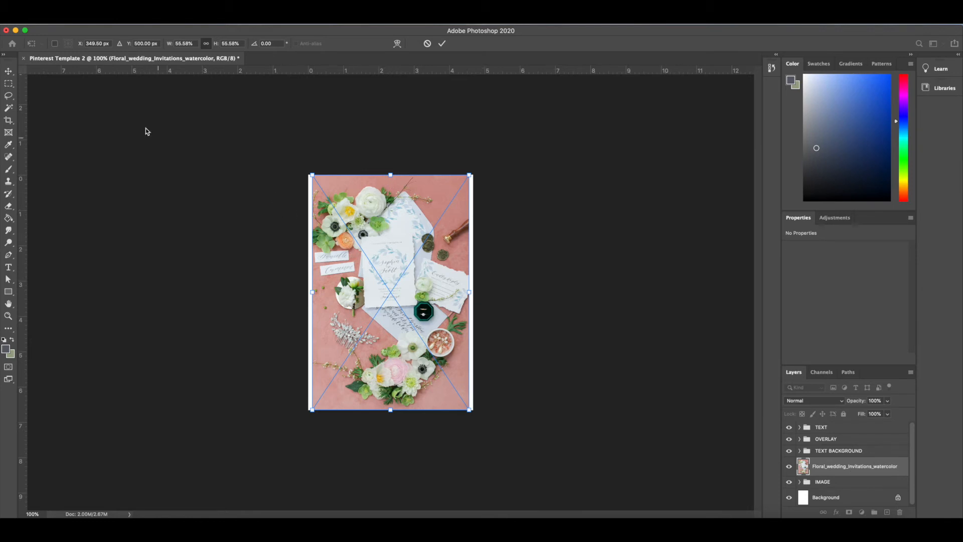
key(Return)
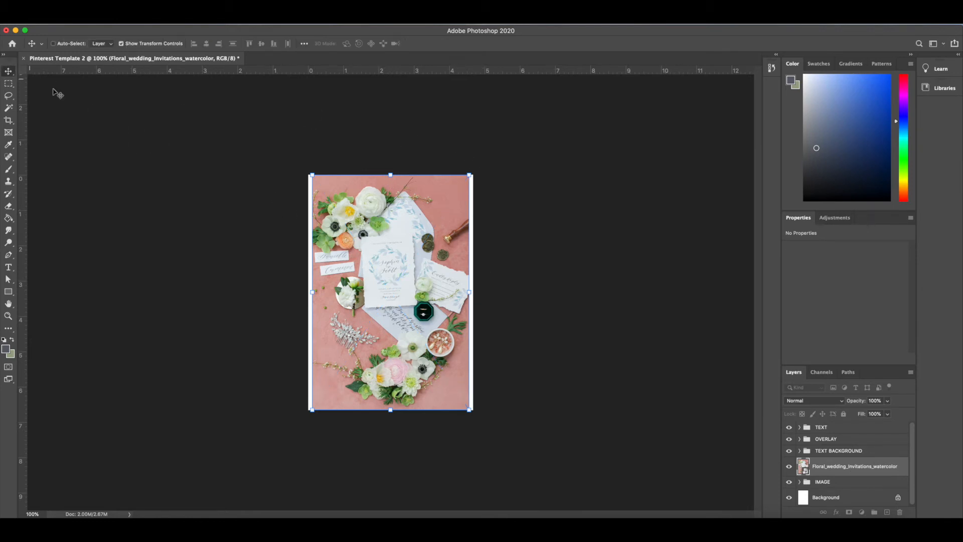
Scale the placed floral photo proportionally to about 59% and reposition it so it covers the whole canvas
drag(470, 175, 475, 165)
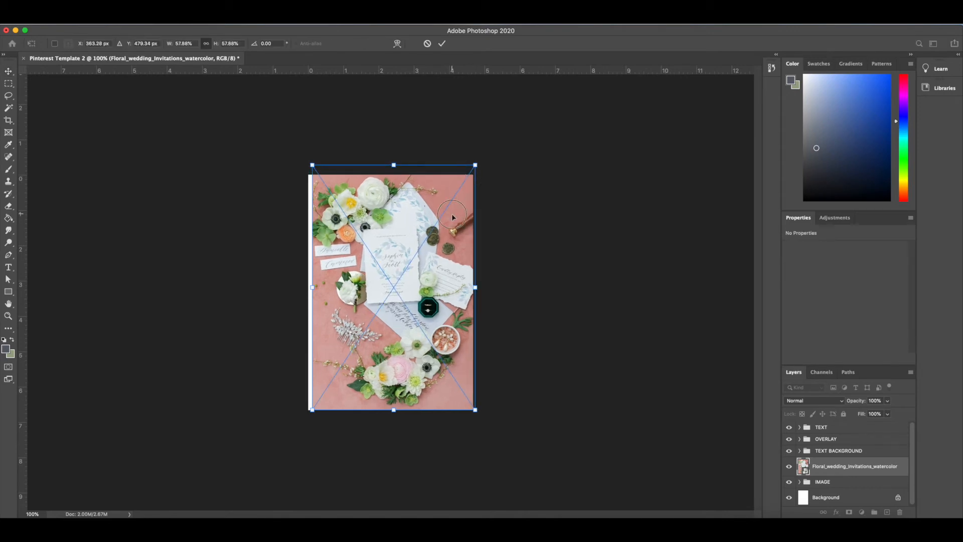
drag(452, 217, 449, 222)
drag(472, 170, 478, 167)
key(Return)
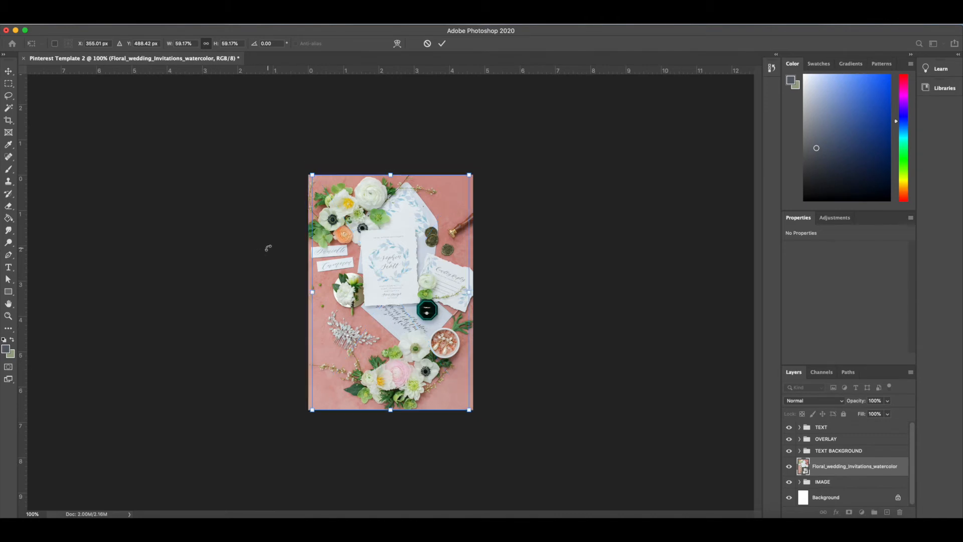
Move the floral photo layer into the IMAGE group, check the group's contents and collapse it
click(860, 466)
drag(860, 466, 861, 484)
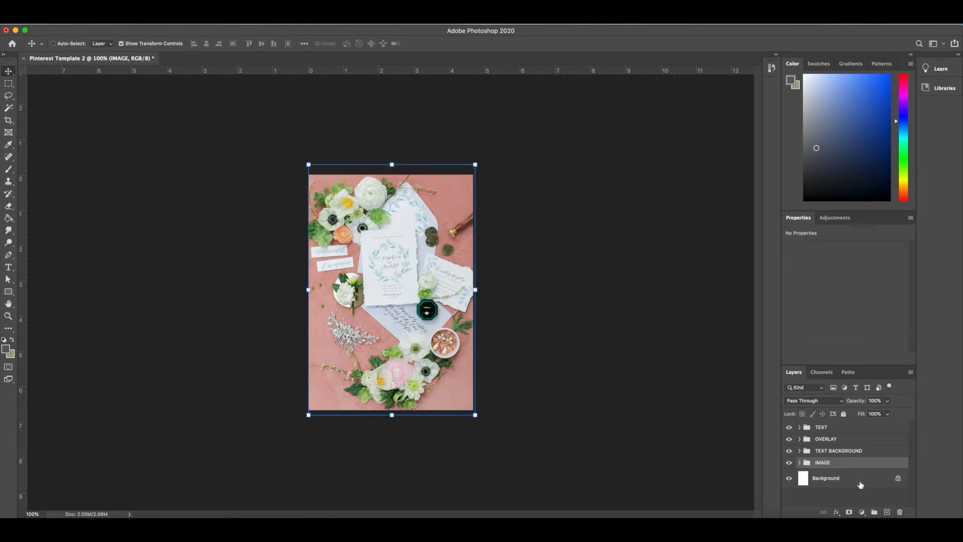
click(799, 463)
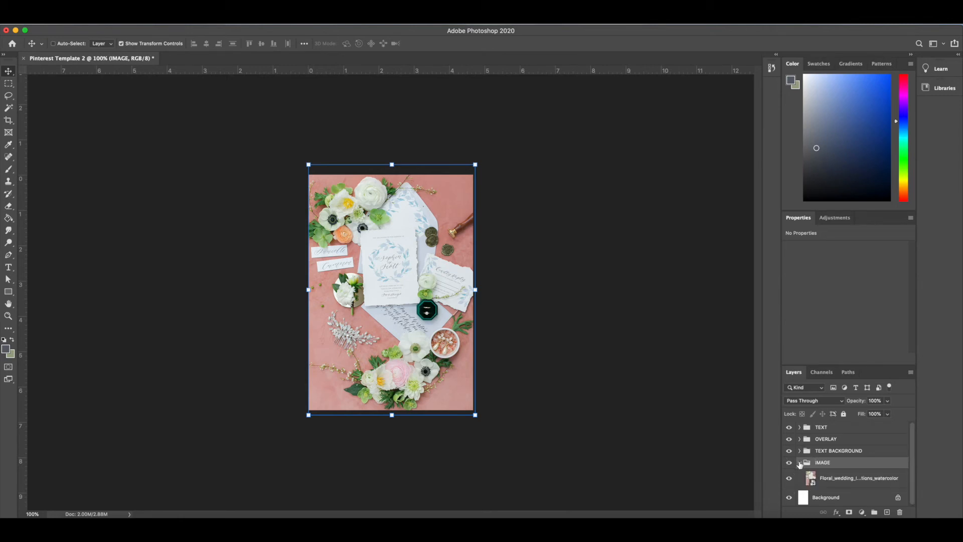
click(799, 462)
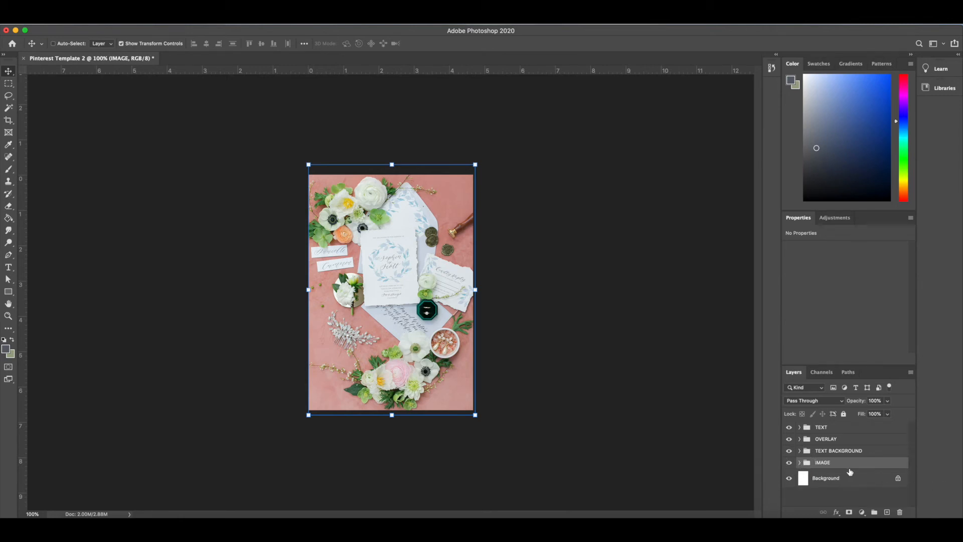
Select the OVERLAY group and draw a rectangle shape about 585 by 890 px over the photo, leaving a border around it
click(833, 452)
click(831, 441)
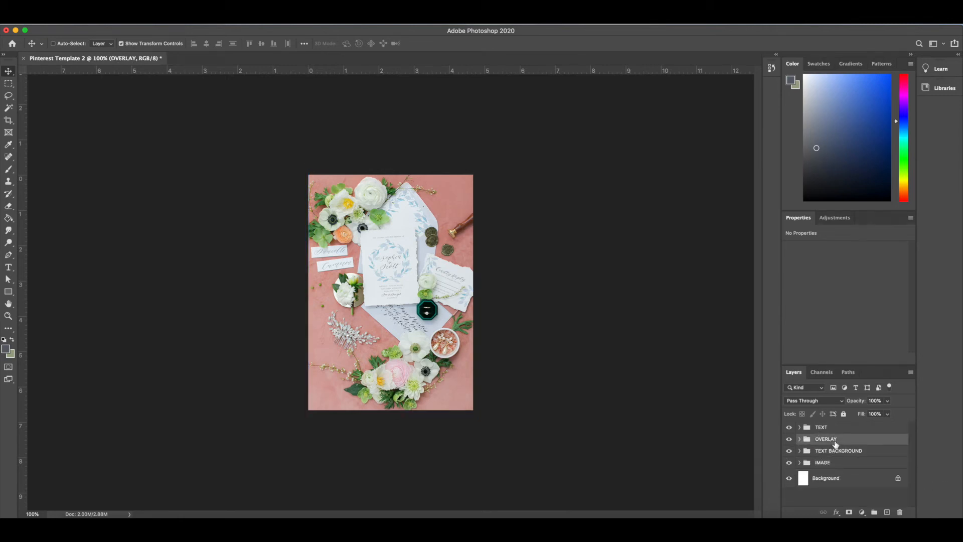
click(845, 454)
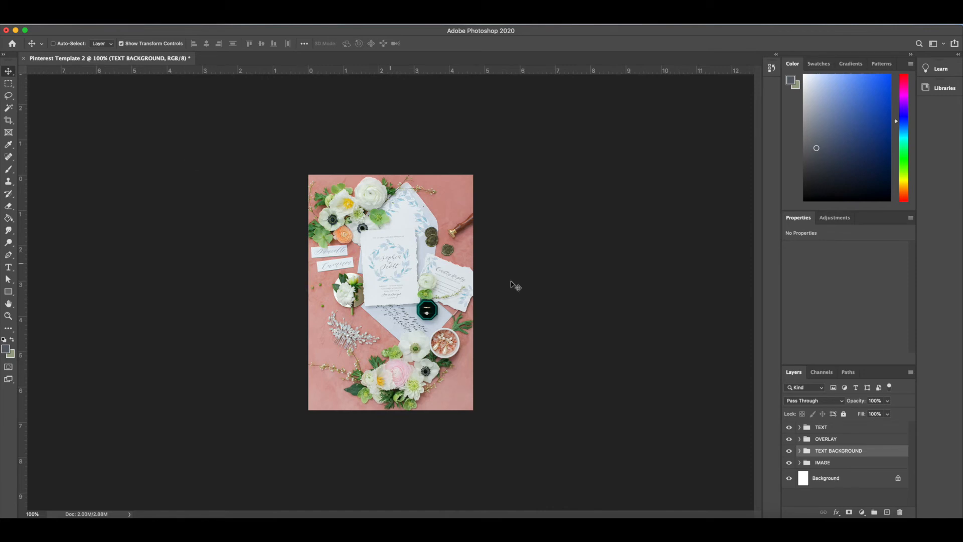
click(848, 442)
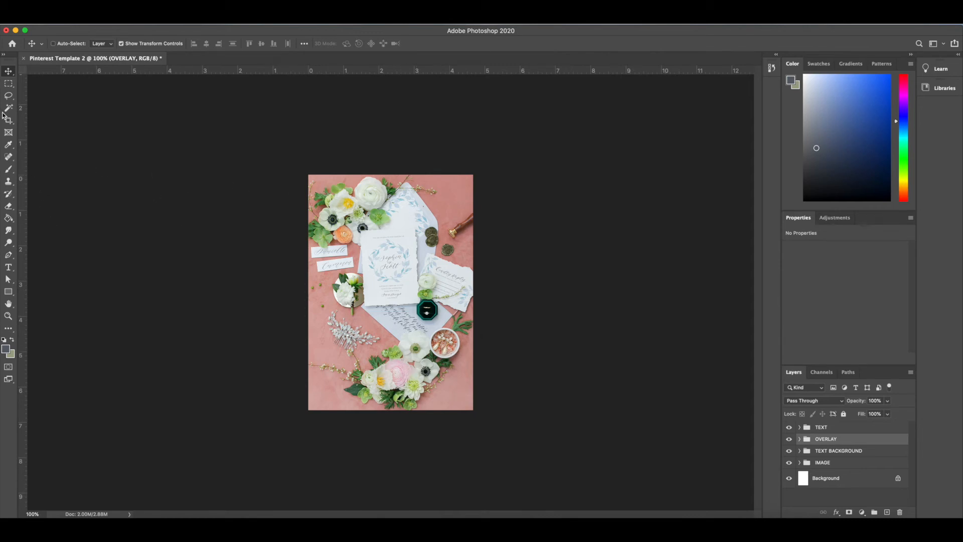
click(9, 294)
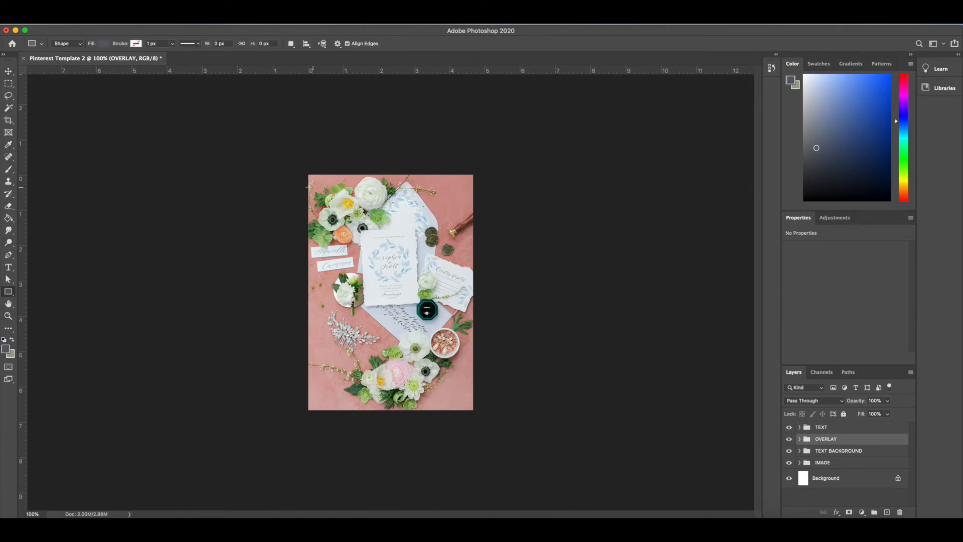
right_click(8, 296)
click(45, 291)
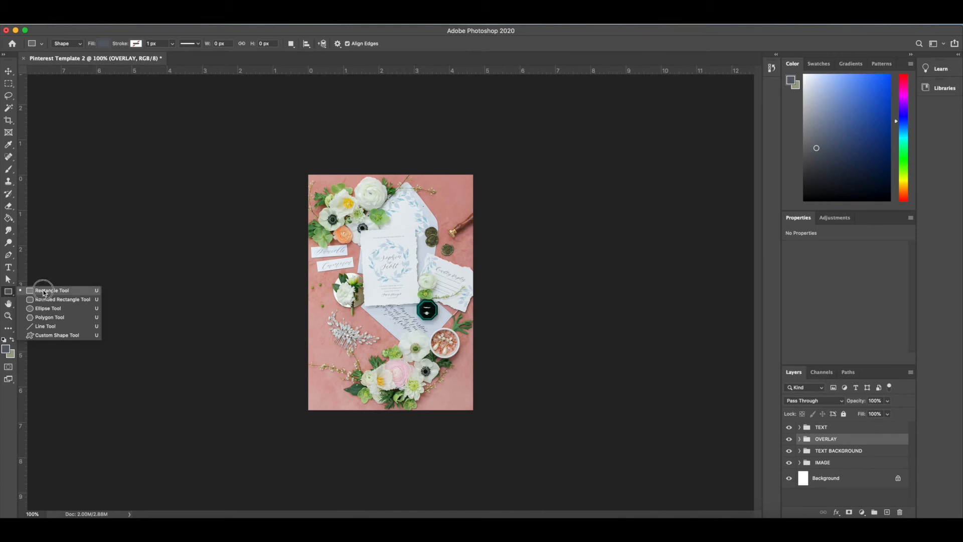
drag(321, 190, 458, 399)
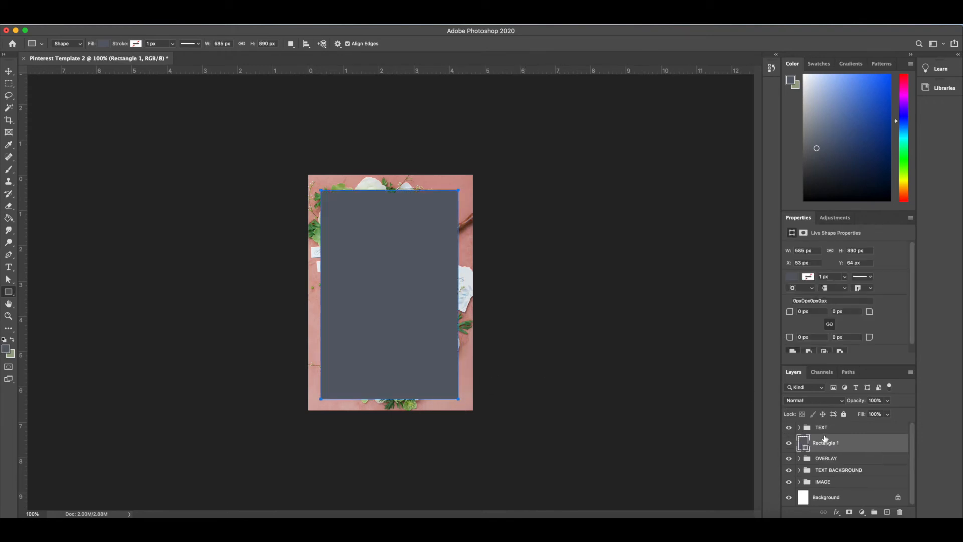
Shift the rectangle aside to uncover the photo's flowers and sample an orange from a blossom with the Eyedropper
scroll(917, 278, down, 1)
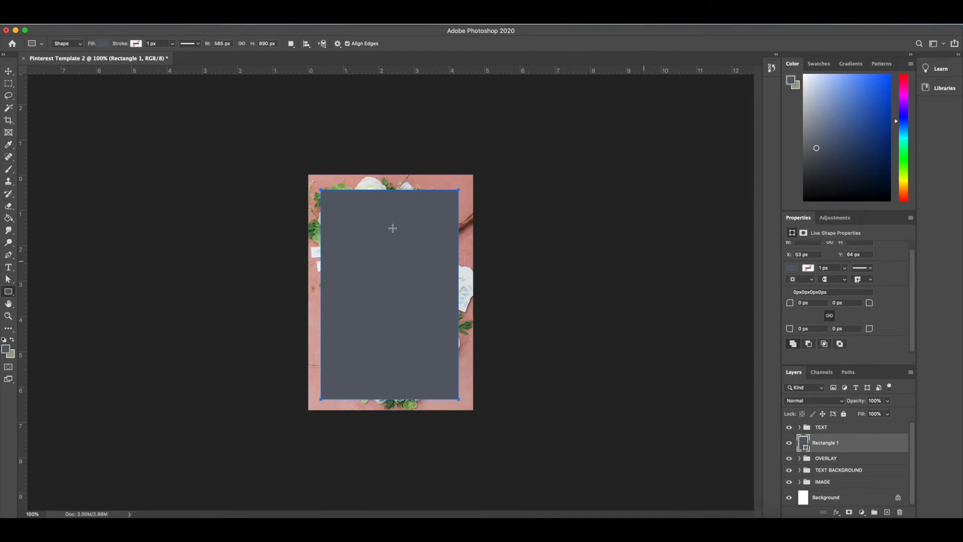
click(8, 73)
drag(402, 253, 436, 321)
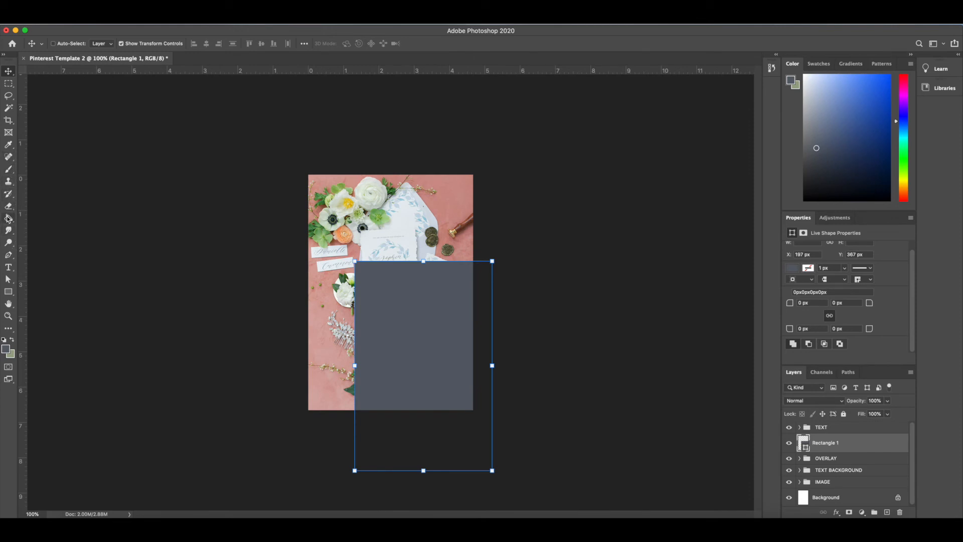
click(11, 146)
click(351, 229)
click(347, 230)
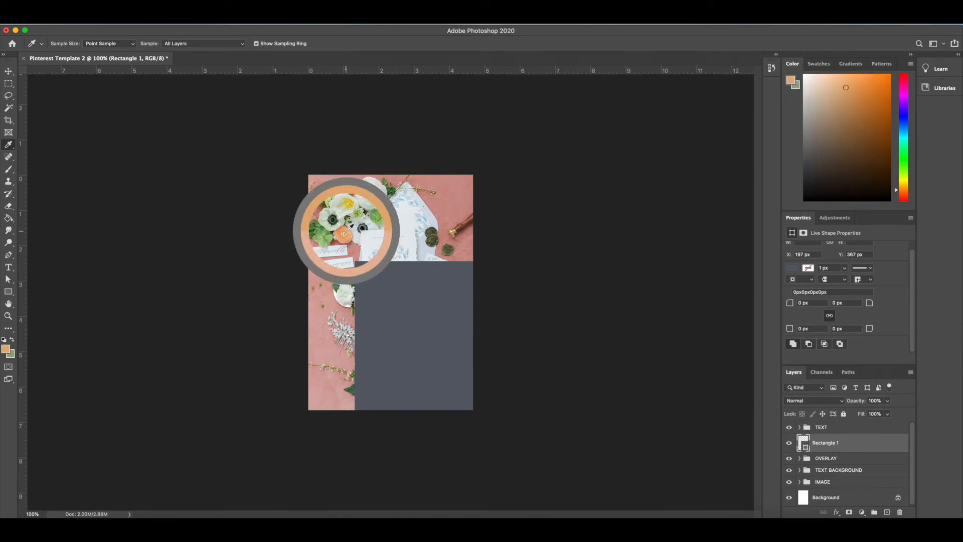
Fill the rectangle with the light peach from the recently used colors and centre it over the photo
click(797, 270)
click(793, 318)
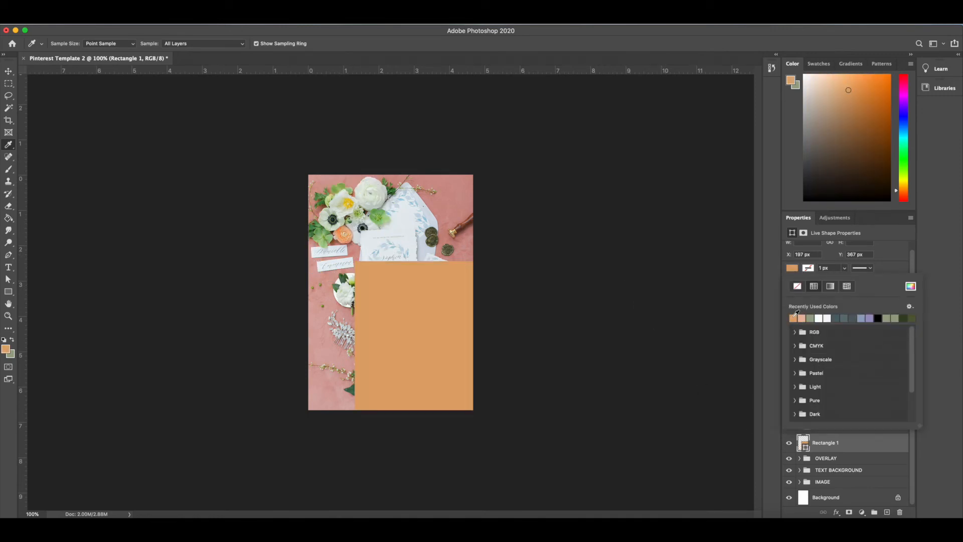
click(802, 317)
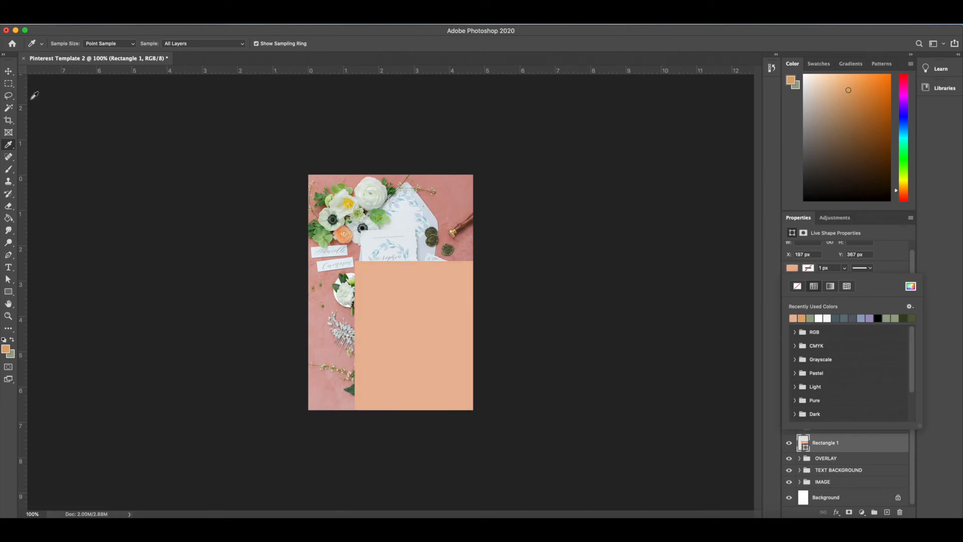
key(v)
drag(434, 311, 399, 236)
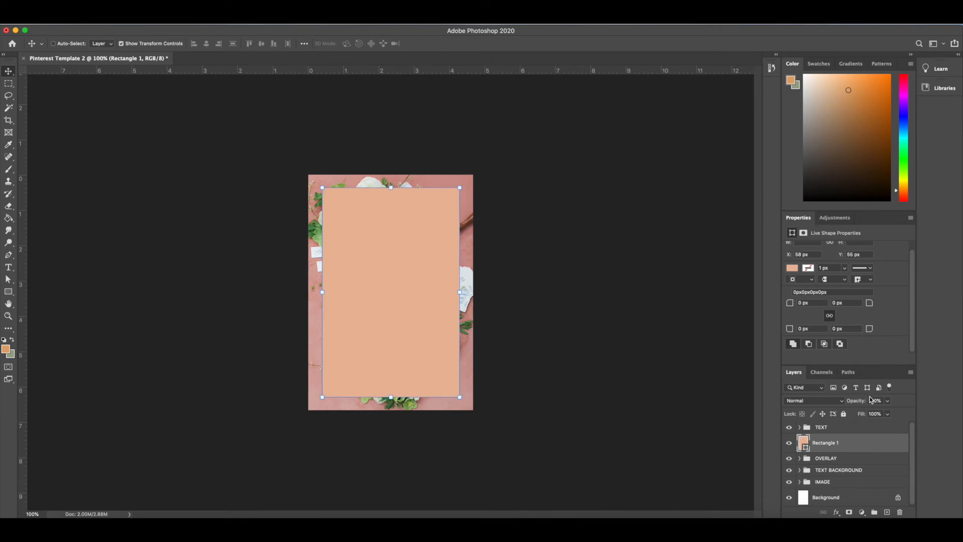
Move the Rectangle 1 layer into the OVERLAY group and expand the group
click(887, 459)
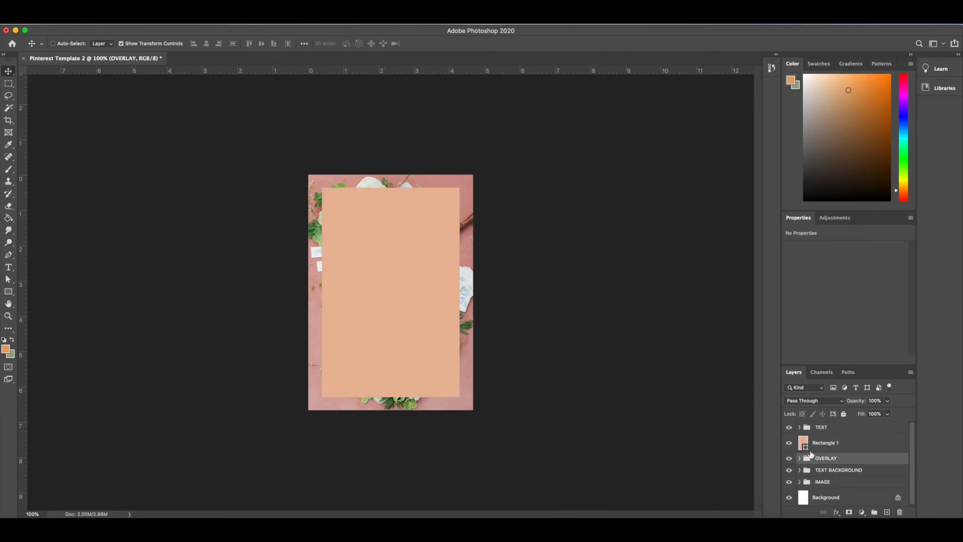
drag(843, 443, 843, 457)
click(800, 440)
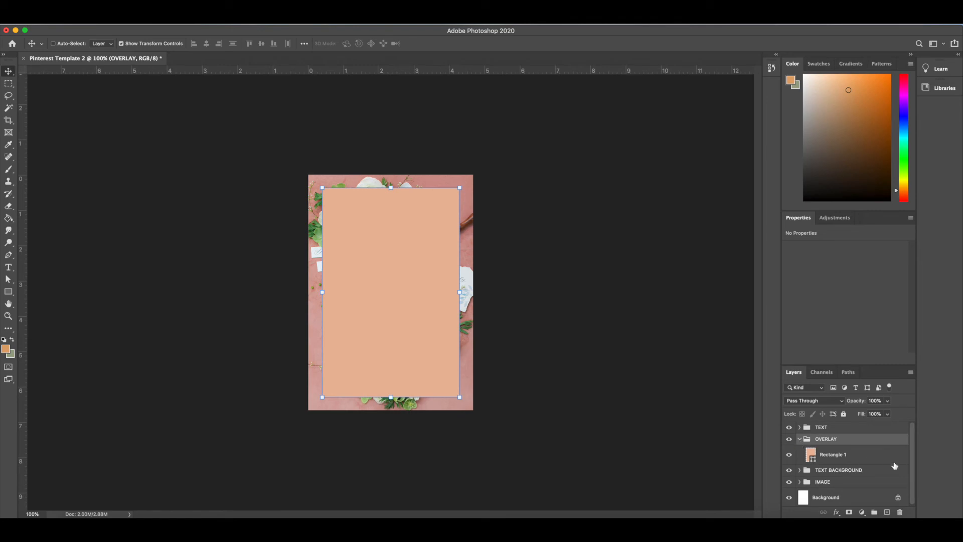
click(800, 440)
click(800, 439)
Lower the opacity of the peach rectangle layer to 60%
click(859, 454)
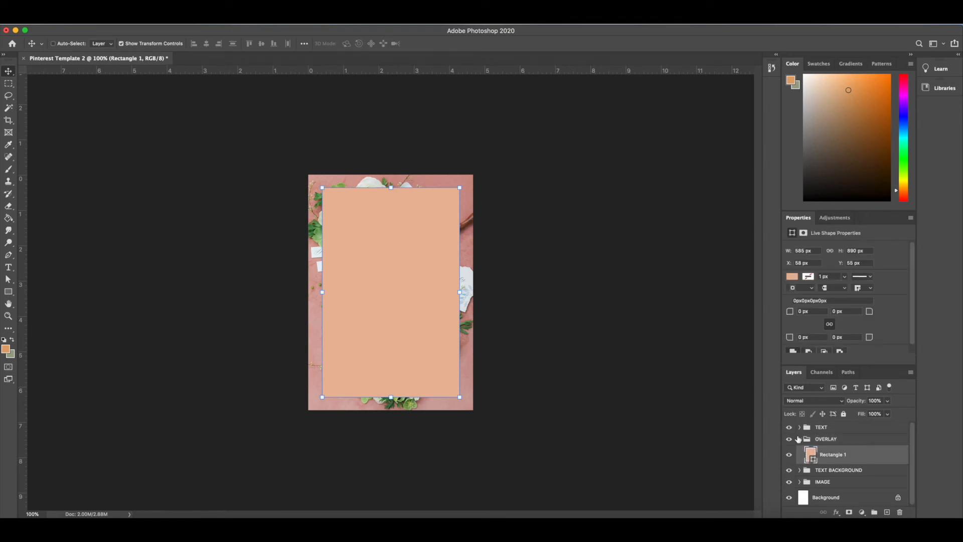
click(888, 402)
drag(888, 415, 871, 415)
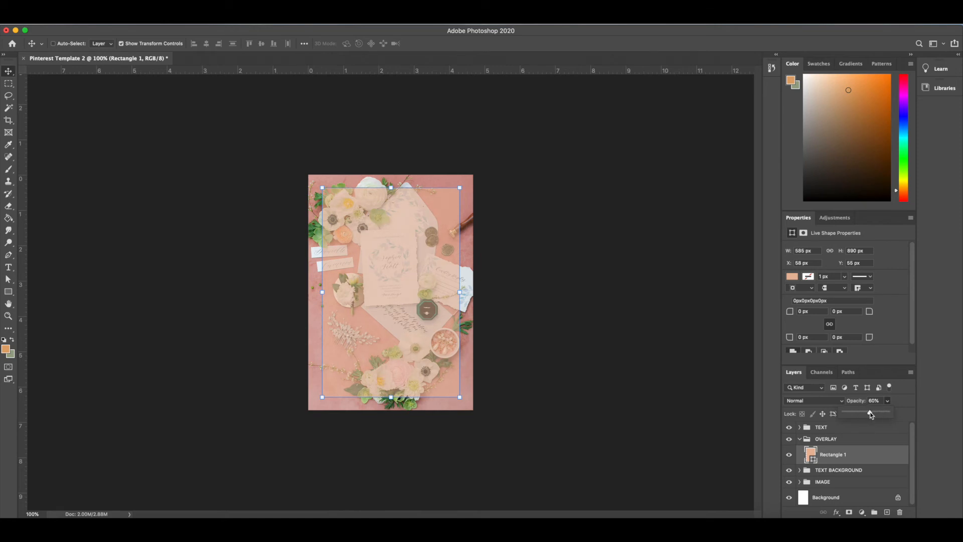
Select the TEXT group and collapse the OVERLAY group
click(849, 470)
click(850, 472)
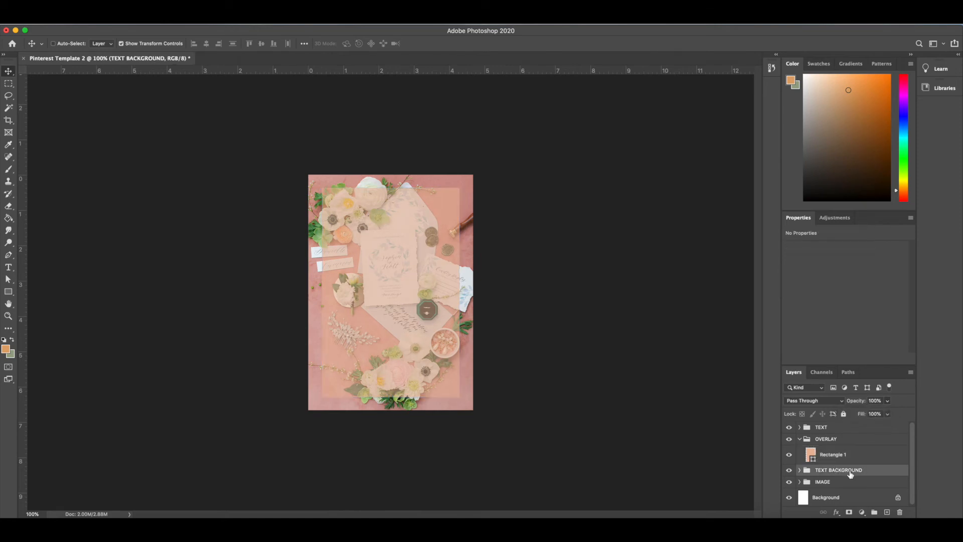
click(833, 427)
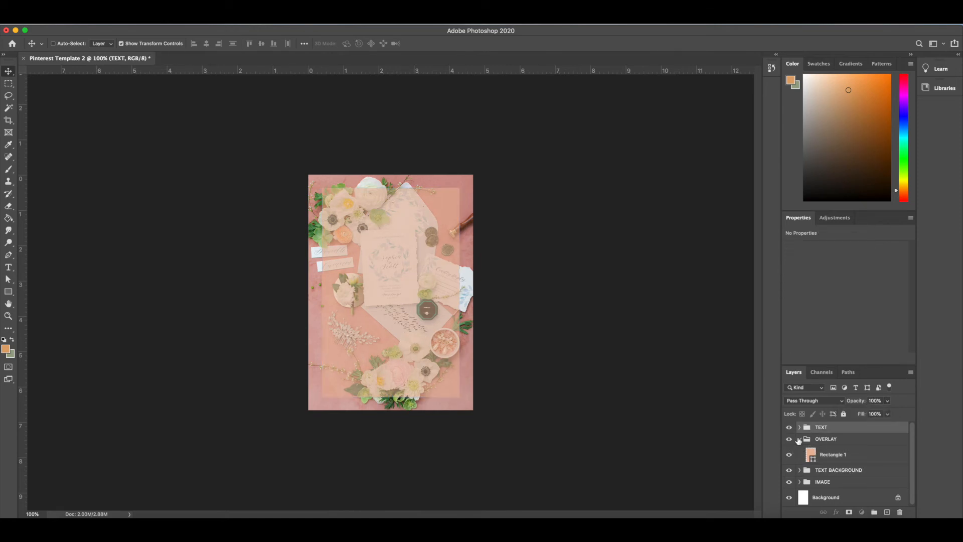
click(800, 439)
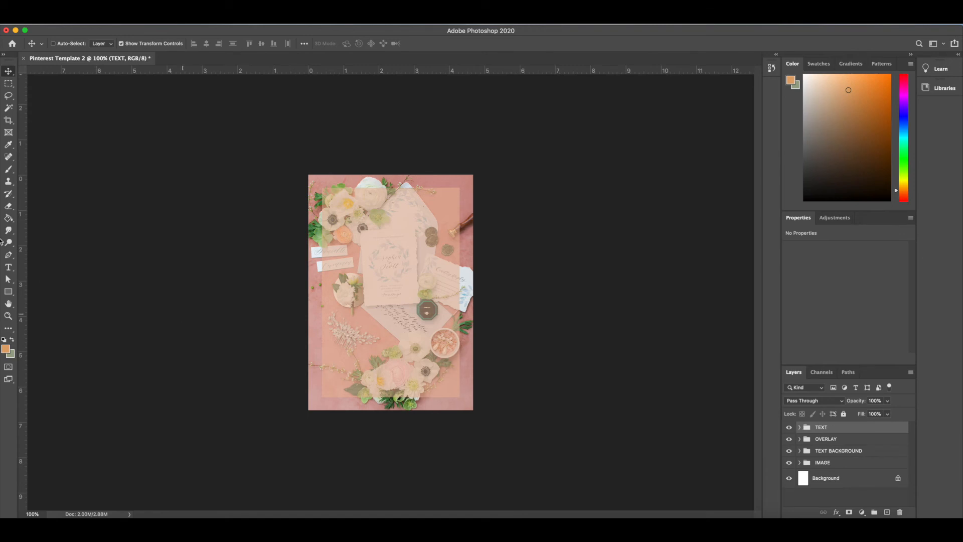
Draw a text box about 3.19 by 4.14 in over the overlay and enter ROMANTIC SAN DIEGO WEDDING on three lines
click(8, 267)
drag(339, 219, 447, 366)
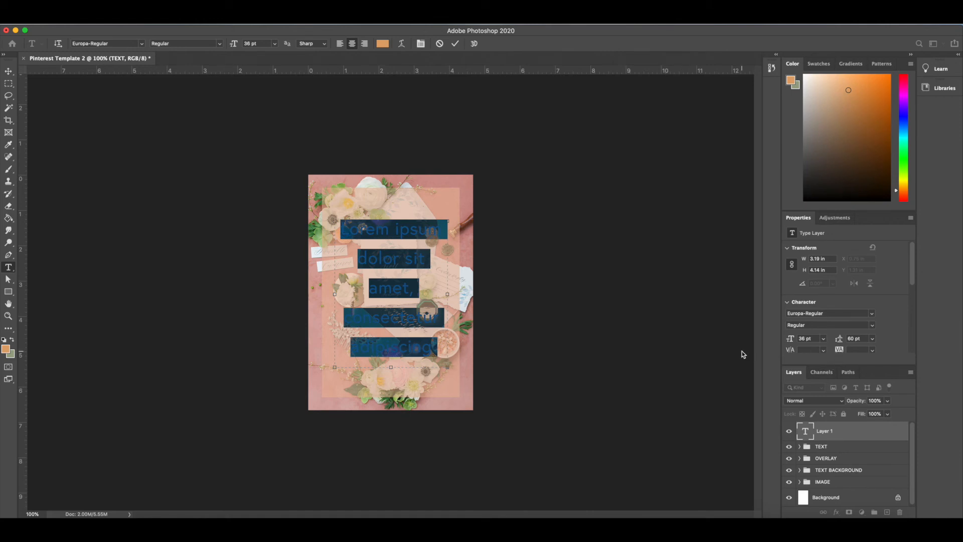
text(ROMANT)
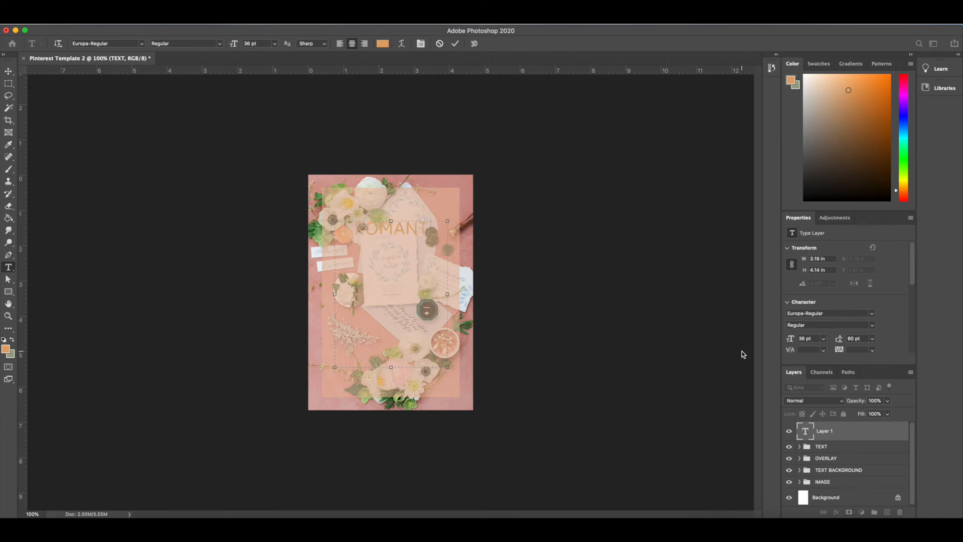
text(IC SAN DIEGO)
key(Return)
text(WEDDING)
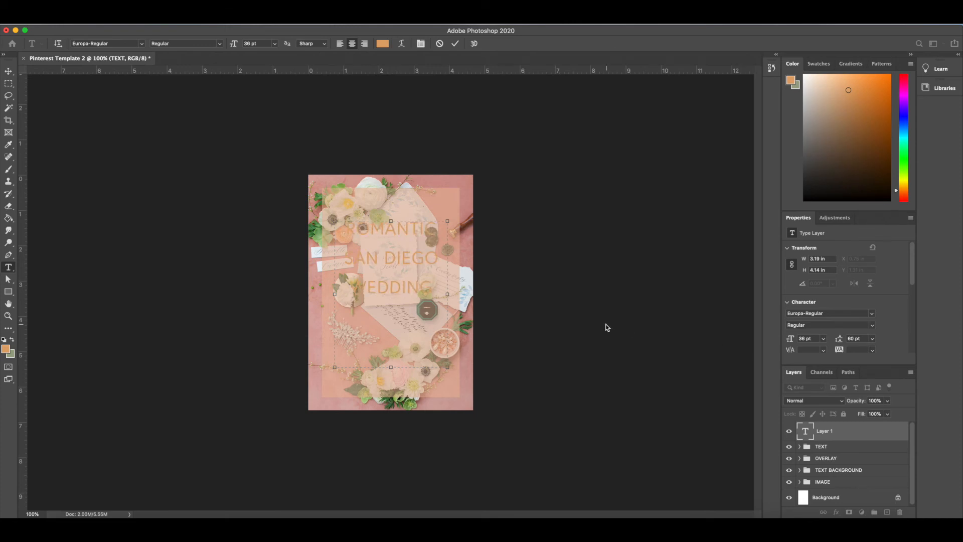
Recolour the whole ROMANTIC SAN DIEGO WEDDING title white and finish editing the text
drag(435, 286, 332, 226)
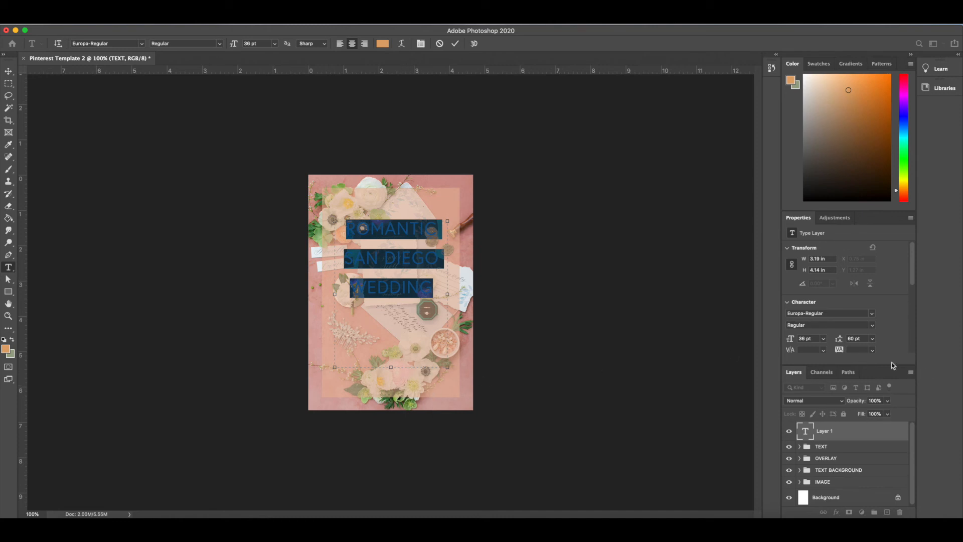
drag(913, 283, 915, 300)
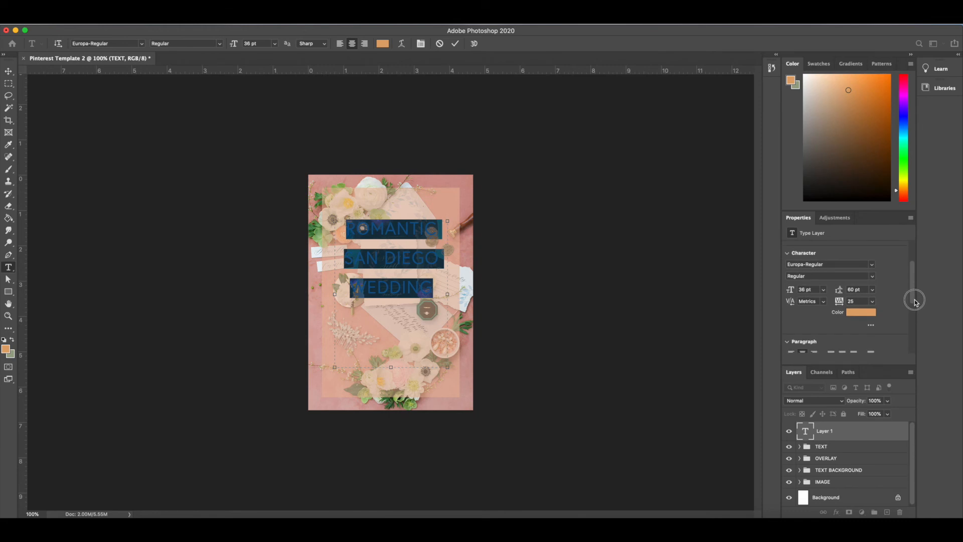
click(863, 314)
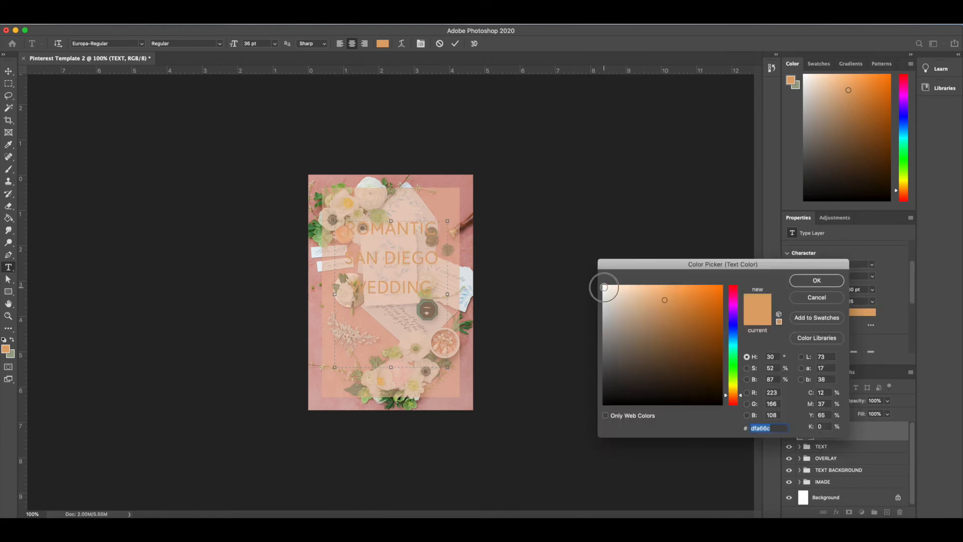
click(605, 288)
click(815, 281)
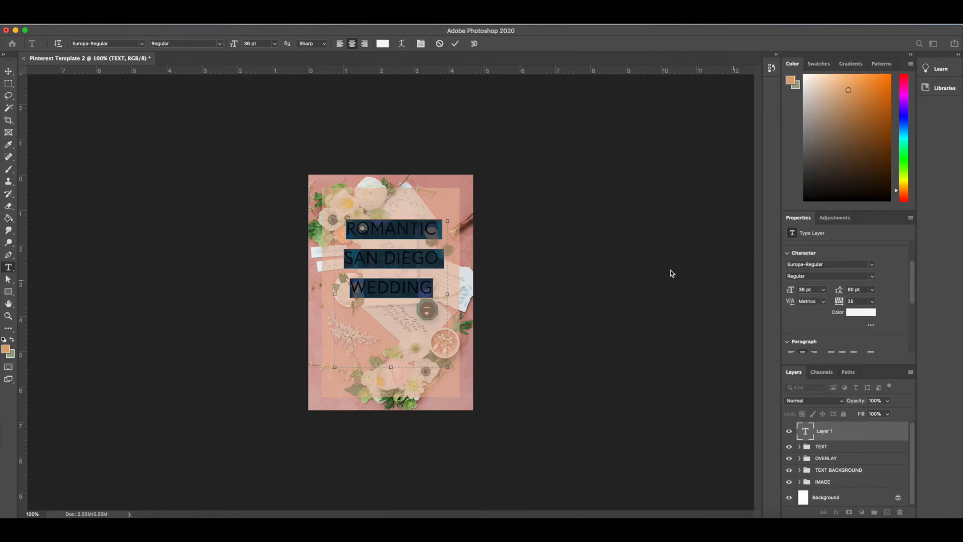
key(super+Return)
Move the title down toward the middle of the pin and place its layer in the TEXT group
key(v)
drag(421, 236, 422, 262)
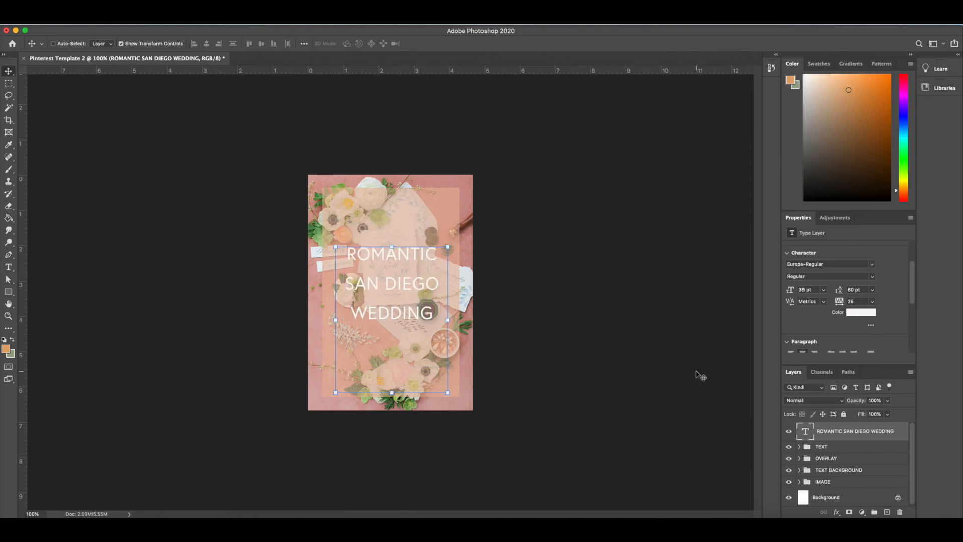
click(857, 434)
drag(859, 430, 860, 447)
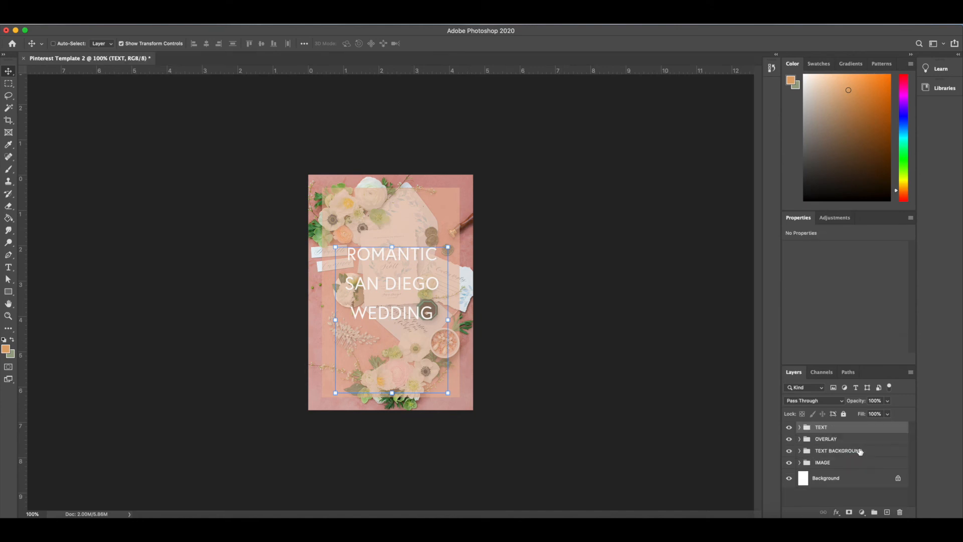
Review what the TEXT, OVERLAY and IMAGE groups contain by hiding and reshowing the layer inside each one
click(852, 479)
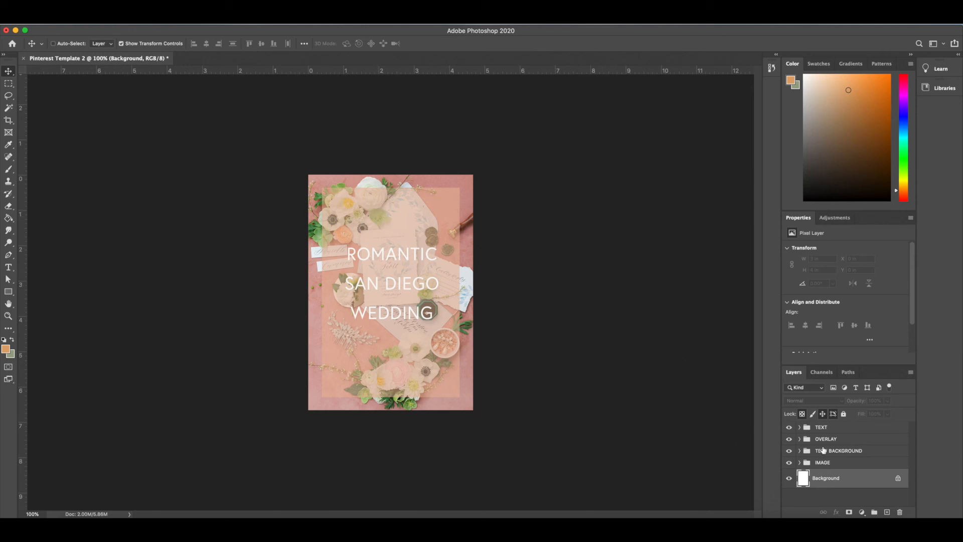
click(800, 427)
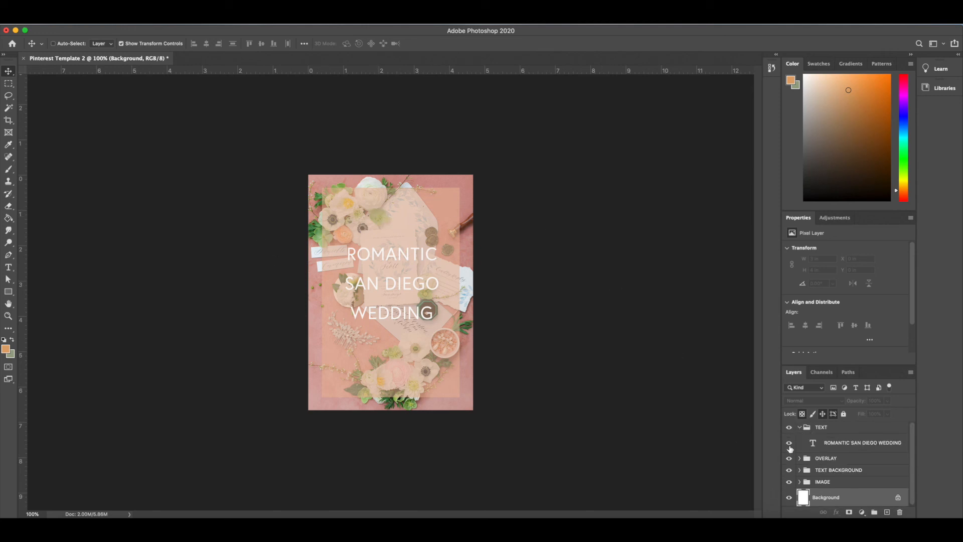
click(788, 443)
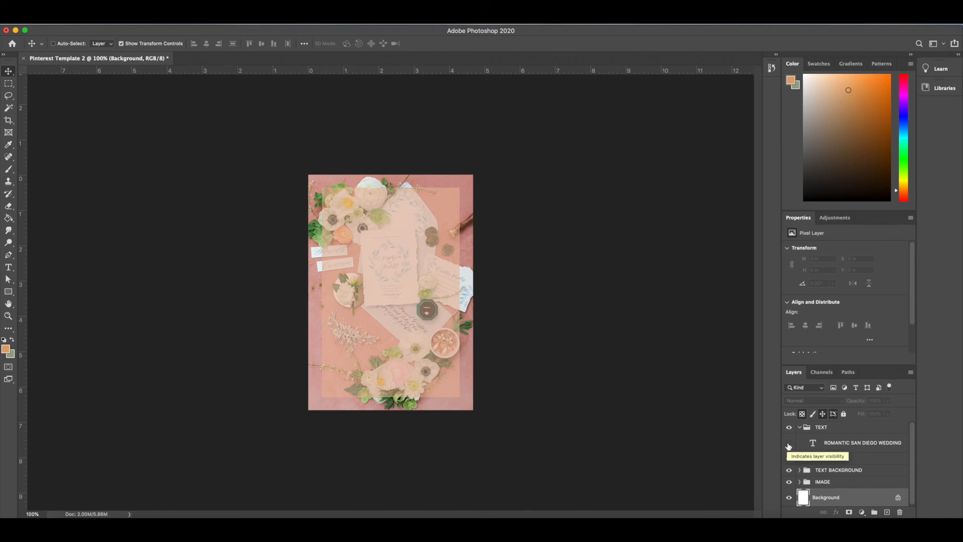
click(789, 443)
click(800, 428)
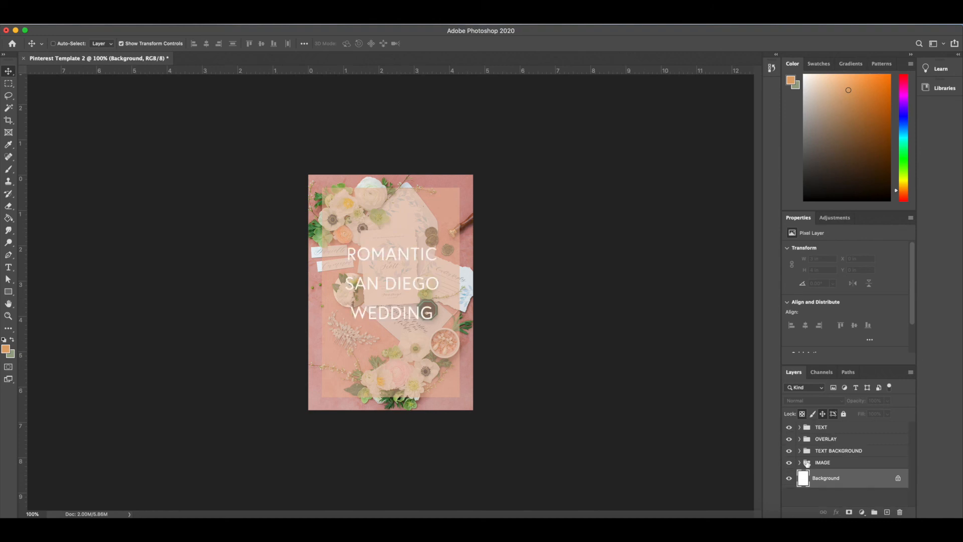
click(800, 439)
click(789, 455)
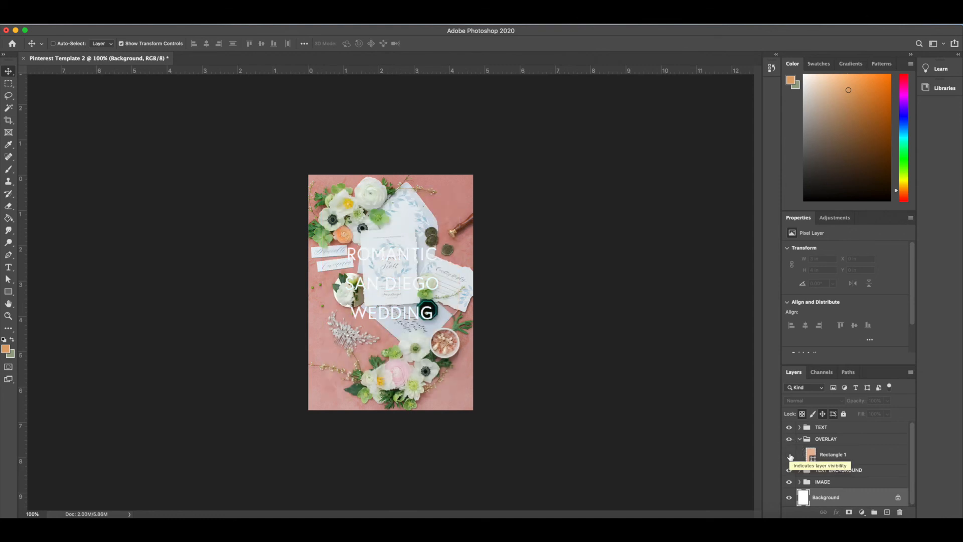
click(790, 456)
click(800, 439)
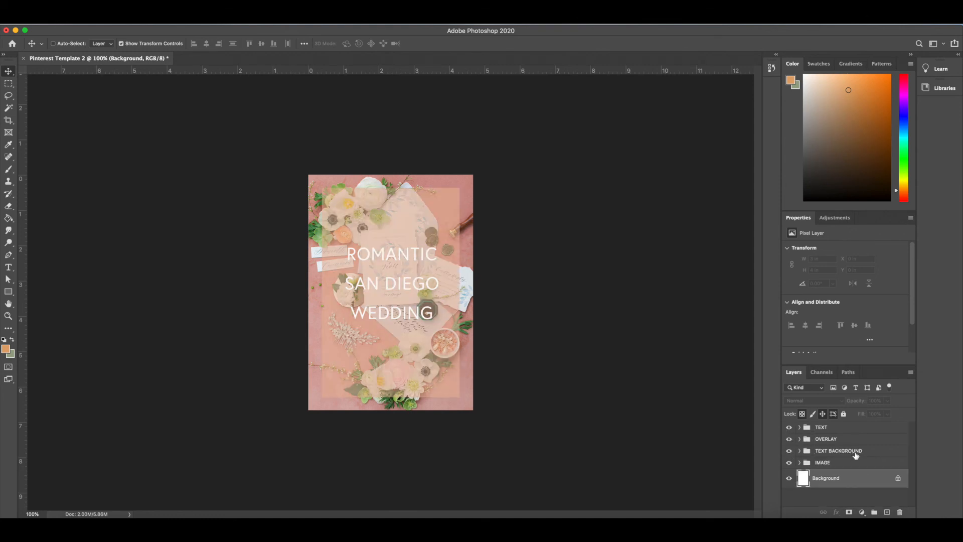
click(800, 463)
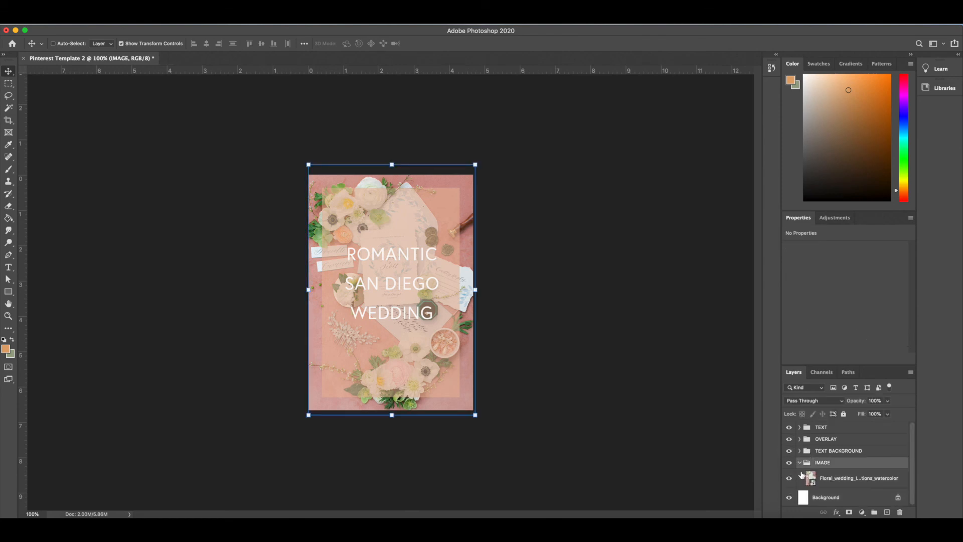
click(791, 478)
click(791, 478)
click(801, 463)
Place Celestial_Invitation_Suite.jpg from the desktop into the template and put its layer in the IMAGE group
drag(869, 26, 783, 30)
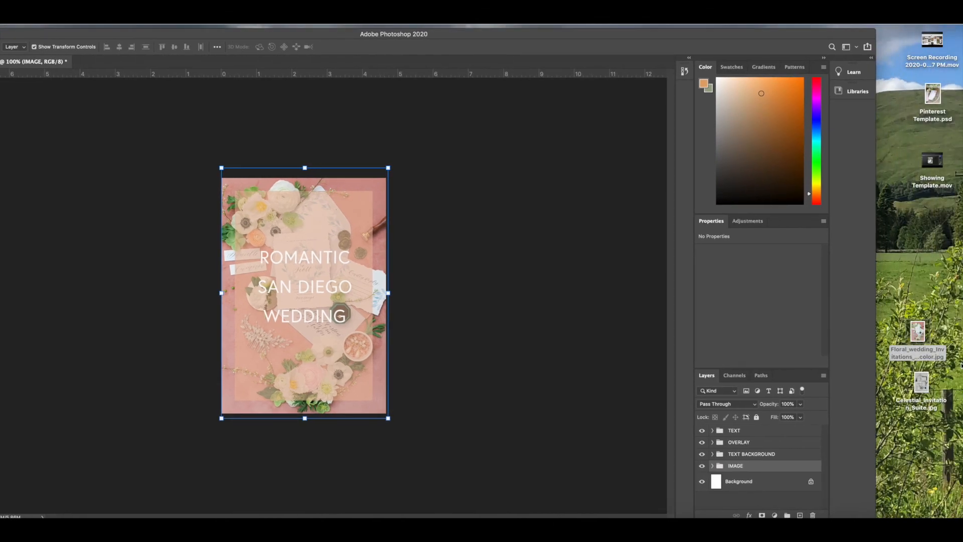
drag(922, 384, 455, 279)
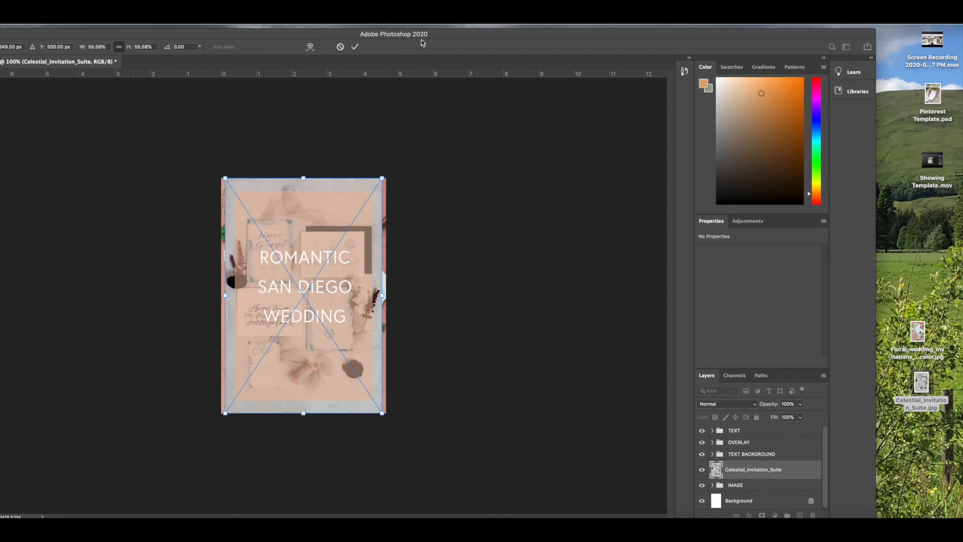
drag(538, 32, 570, 25)
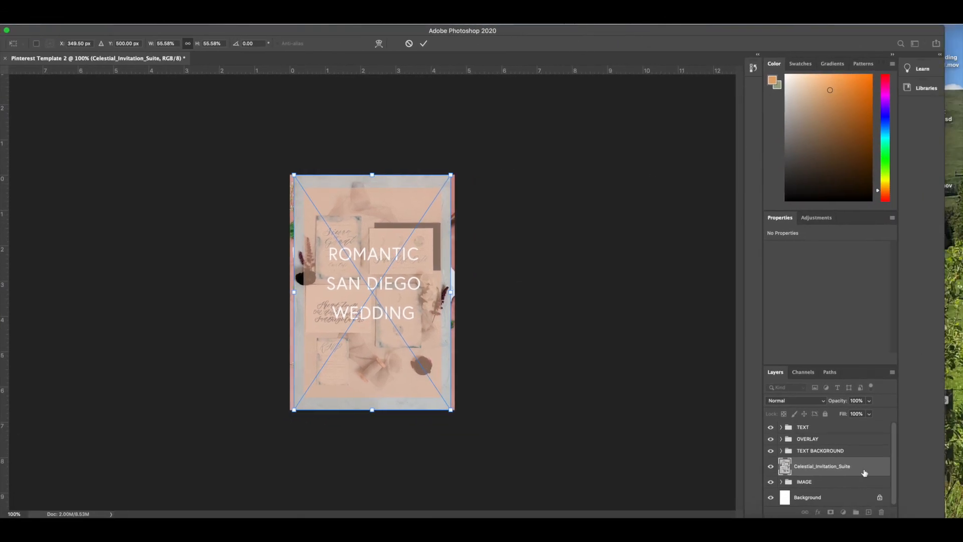
mouse_move(830, 470)
mouse_down()
mouse_move(827, 490)
mouse_move(821, 462)
mouse_up()
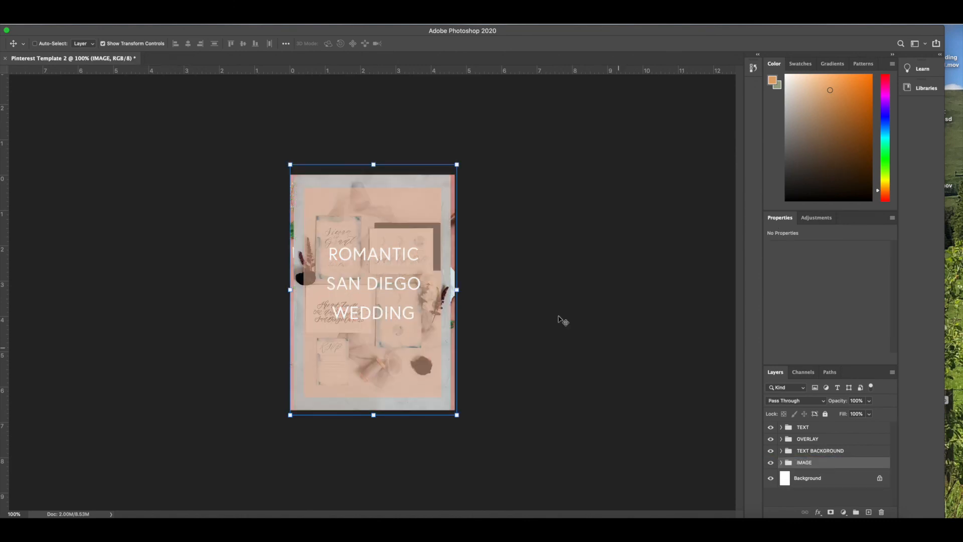
Scale the IMAGE group up to about 104% and hide the floral wedding photo layer inside it
drag(458, 165, 471, 159)
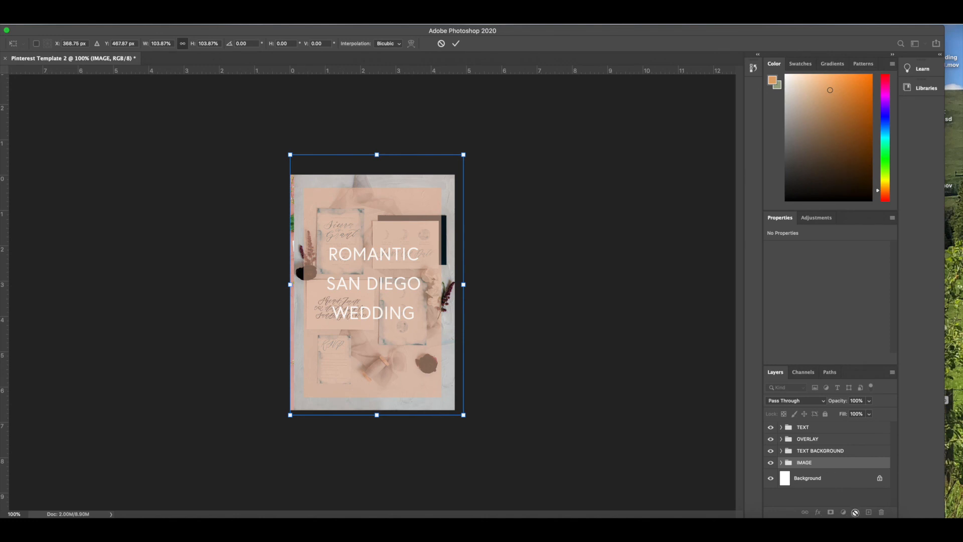
key(Return)
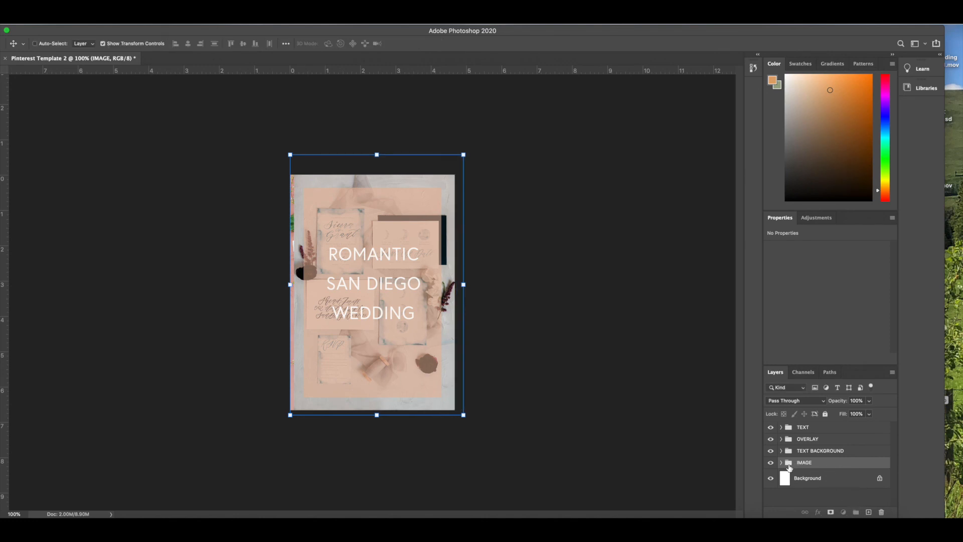
click(781, 463)
click(772, 500)
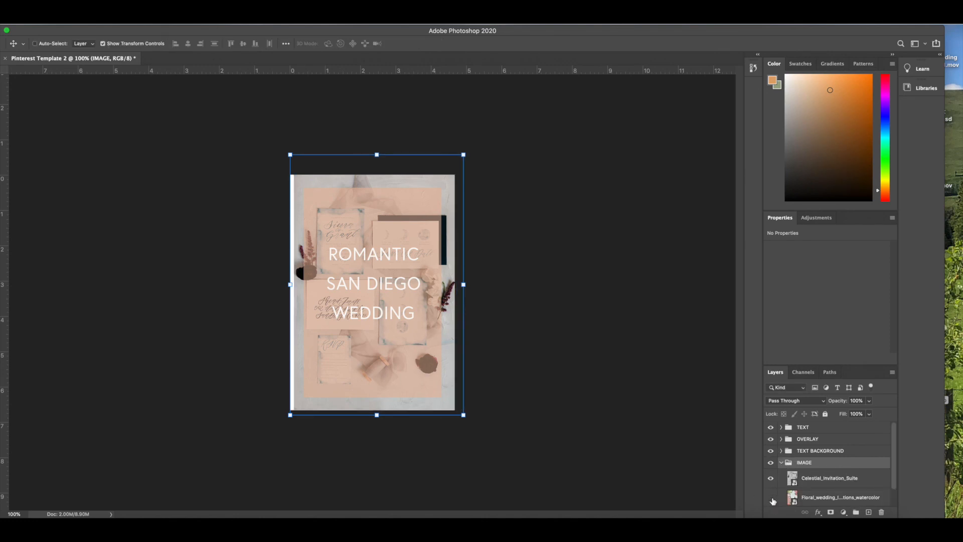
Enlarge the IMAGE group to about 102% and shift it so the Celestial photo covers the whole canvas
drag(437, 181, 464, 151)
key(ctrl+t)
drag(435, 181, 433, 181)
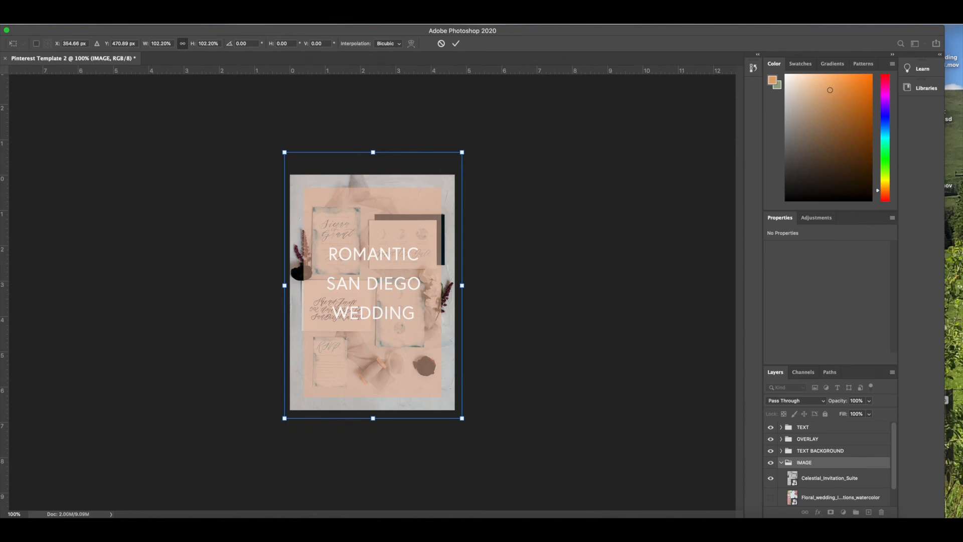
click(73, 22)
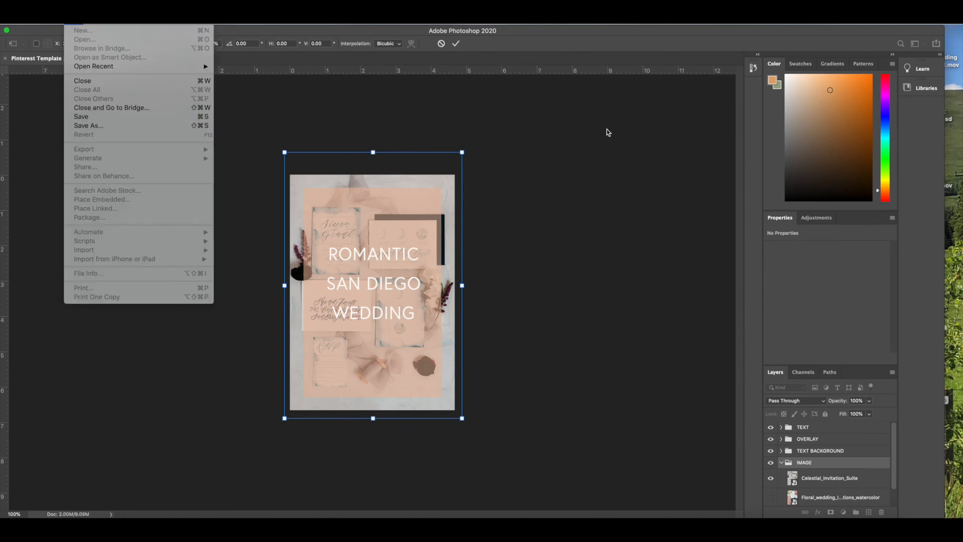
click(557, 39)
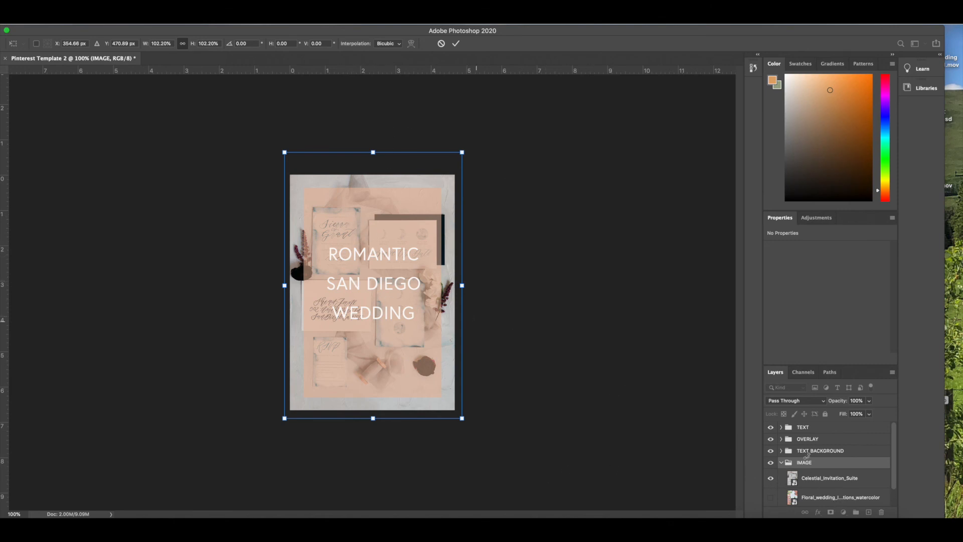
Show the floral wedding photo again and hide the Celestial_Invitation_Suite layer
click(770, 497)
click(771, 478)
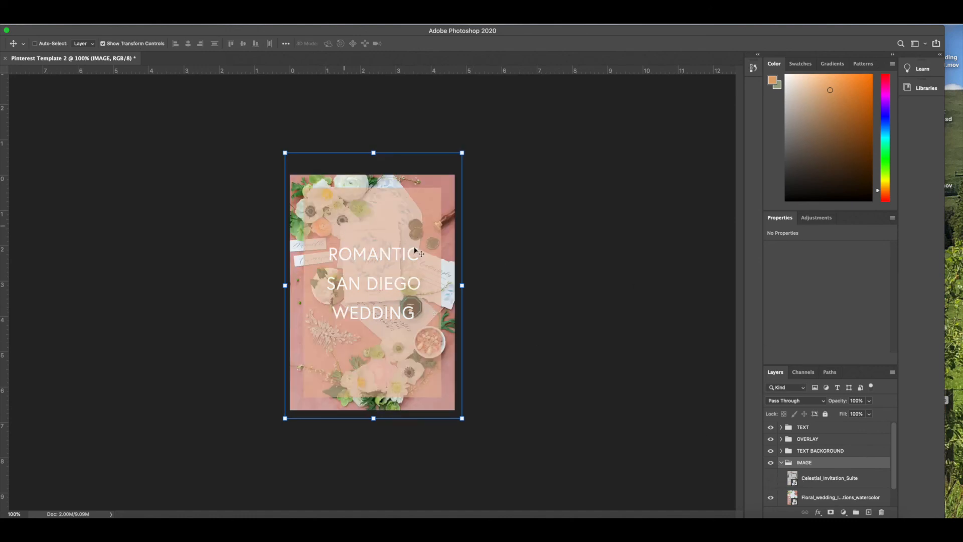
Raise the opacity of Rectangle 1 in the OVERLAY group to 75% and collapse the group
click(781, 439)
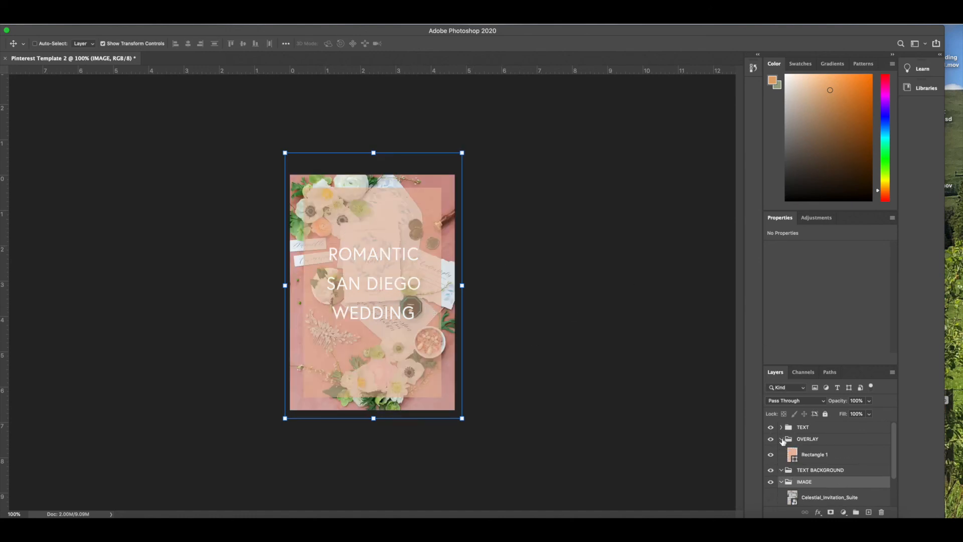
click(822, 460)
click(870, 401)
drag(872, 413, 876, 415)
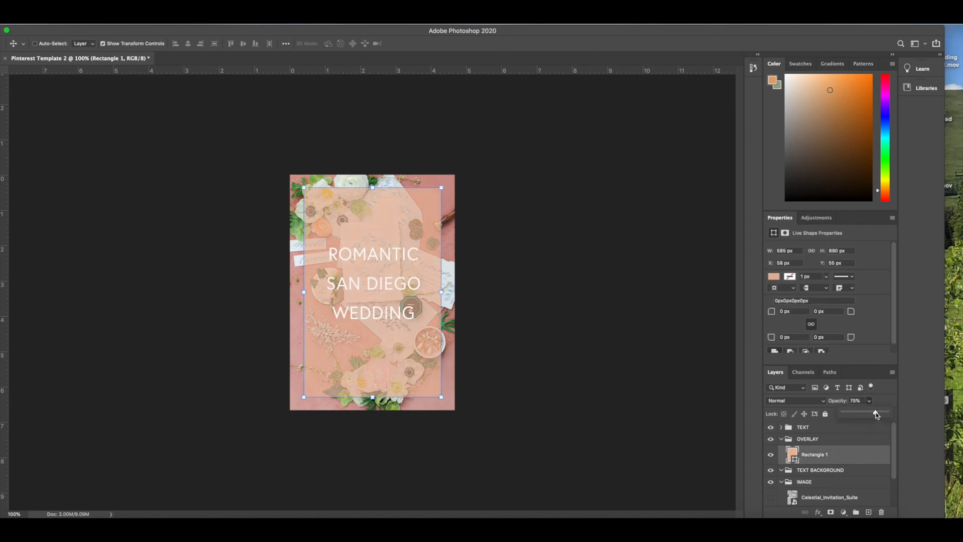
drag(362, 34, 391, 25)
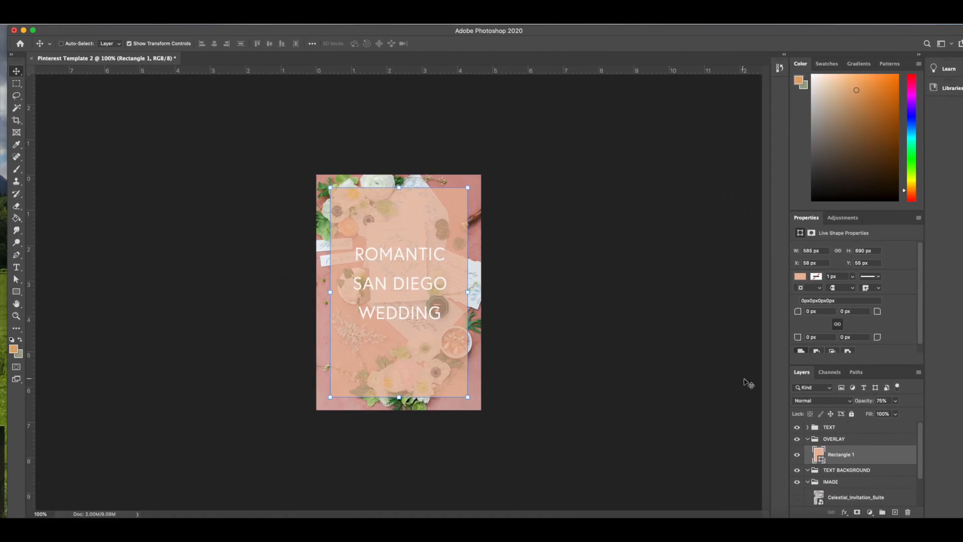
click(808, 441)
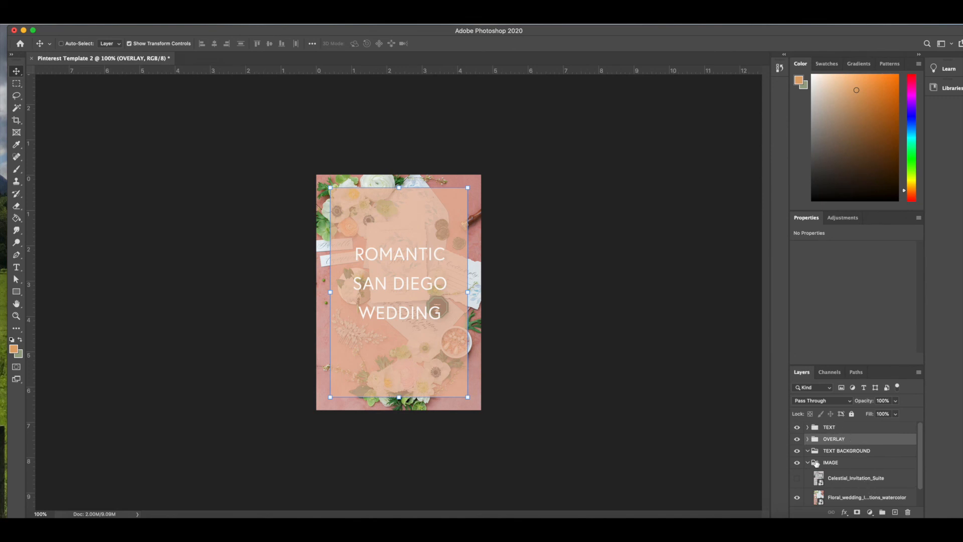
Switch between the two photos, leave Celestial_Invitation_Suite shown above the floral photo, and collapse the IMAGE and TEXT BACKGROUND groups
click(798, 478)
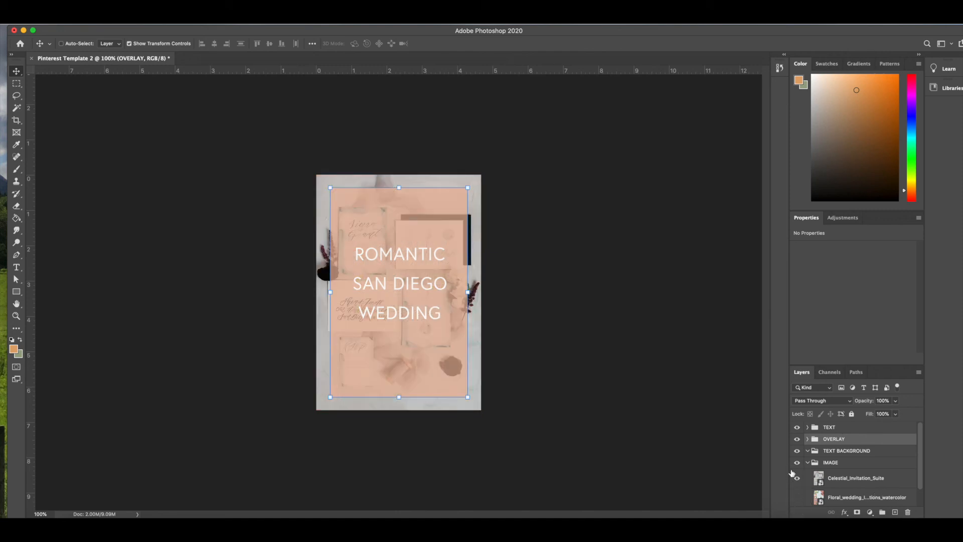
click(798, 478)
click(797, 497)
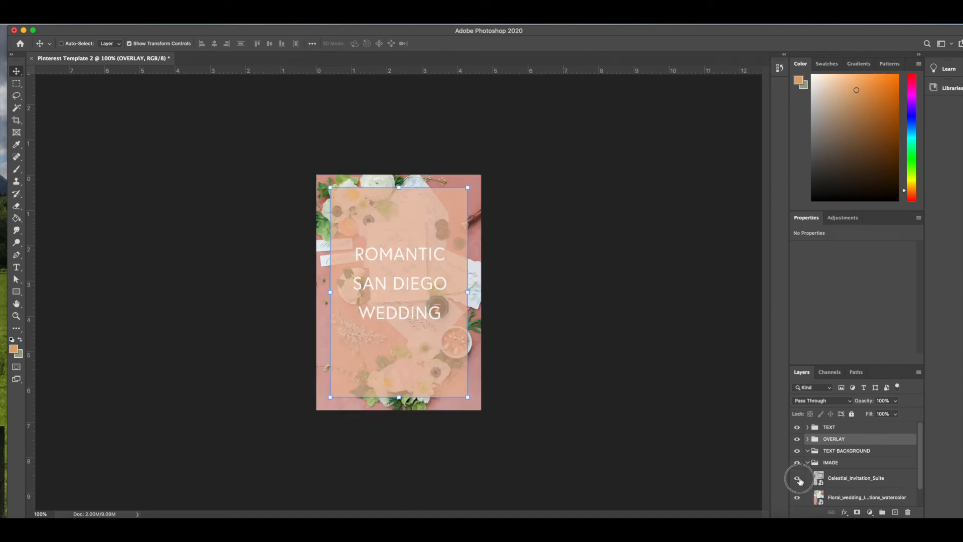
click(798, 478)
click(808, 462)
click(808, 451)
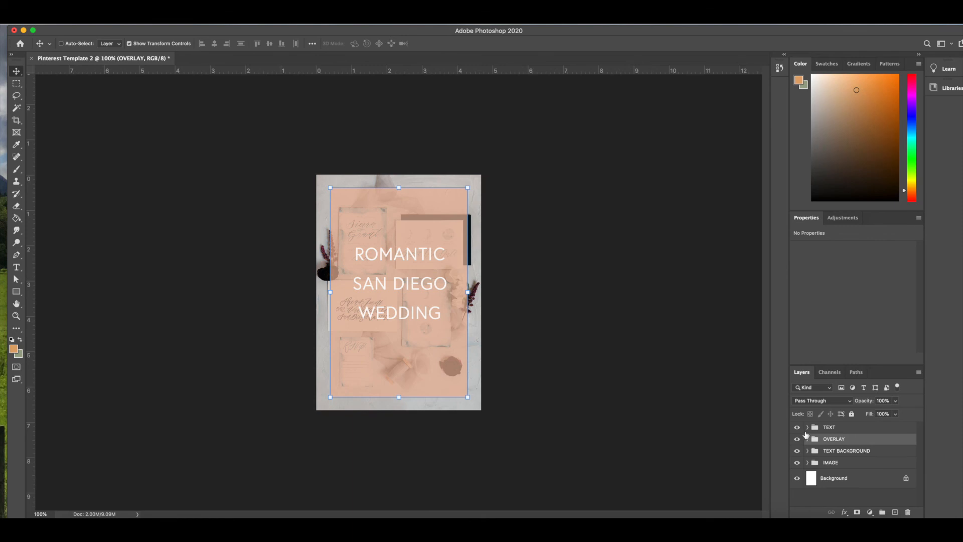